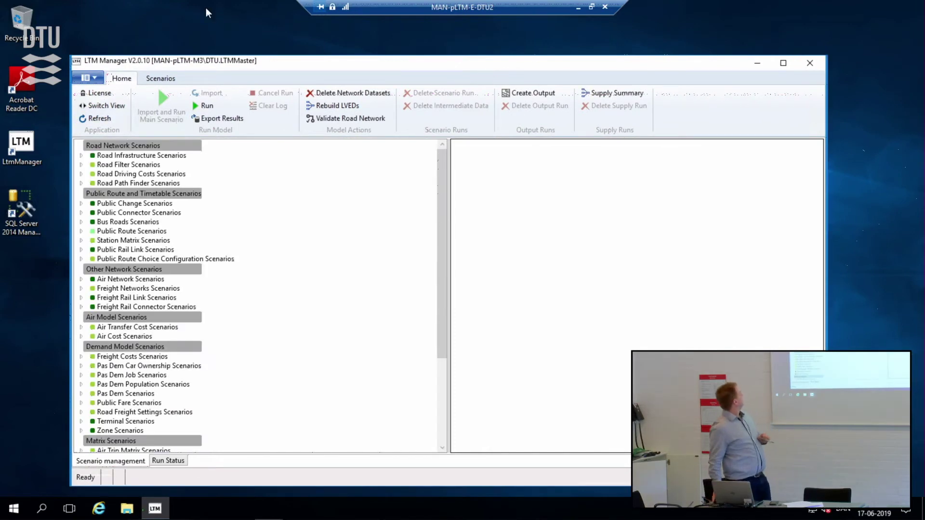
drag(280, 68, 295, 64)
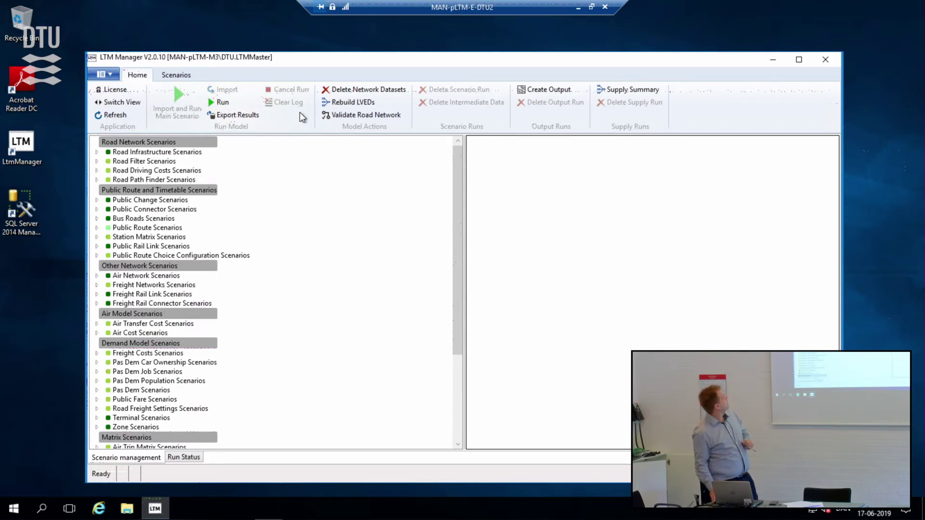
click(169, 77)
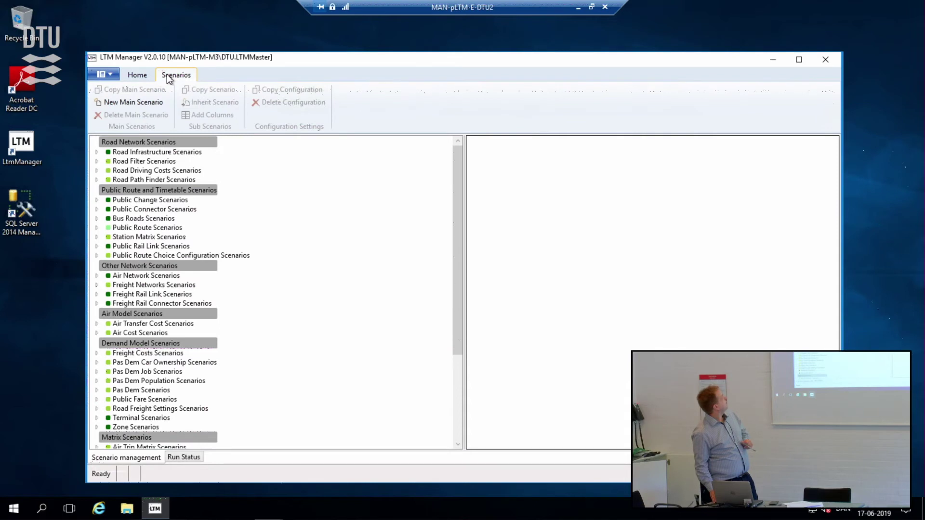
click(137, 75)
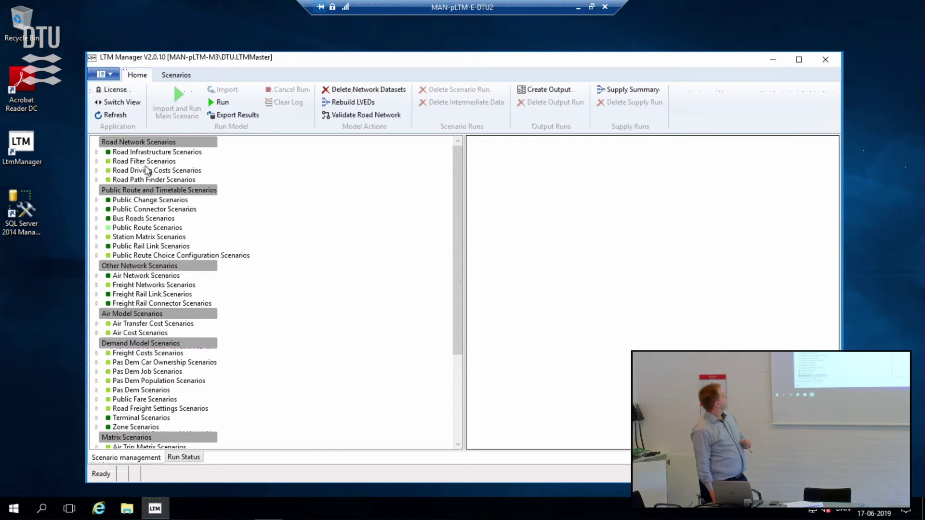
Step: Expand the Road Infrastructure Scenarios hierarchy down through Base 2025, and view the column settings of each base scenario from 2010 to 2028
click(97, 152)
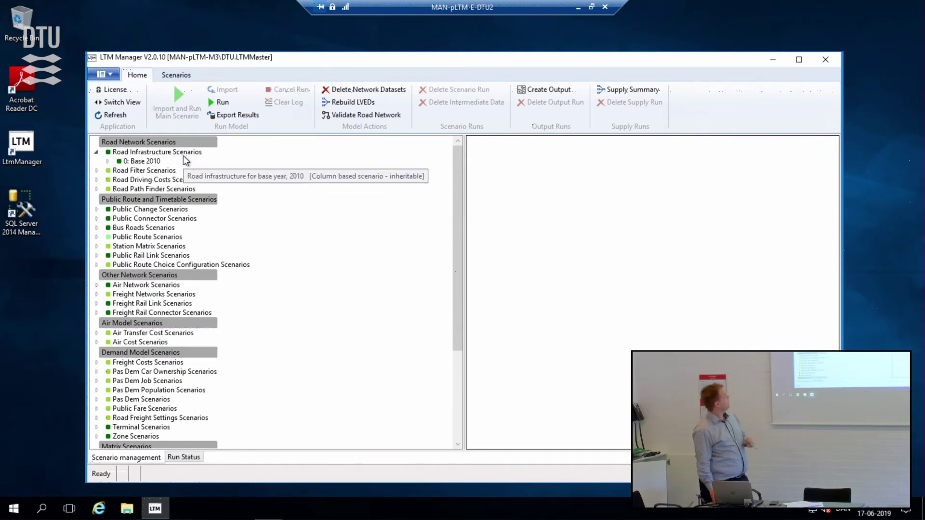
click(149, 162)
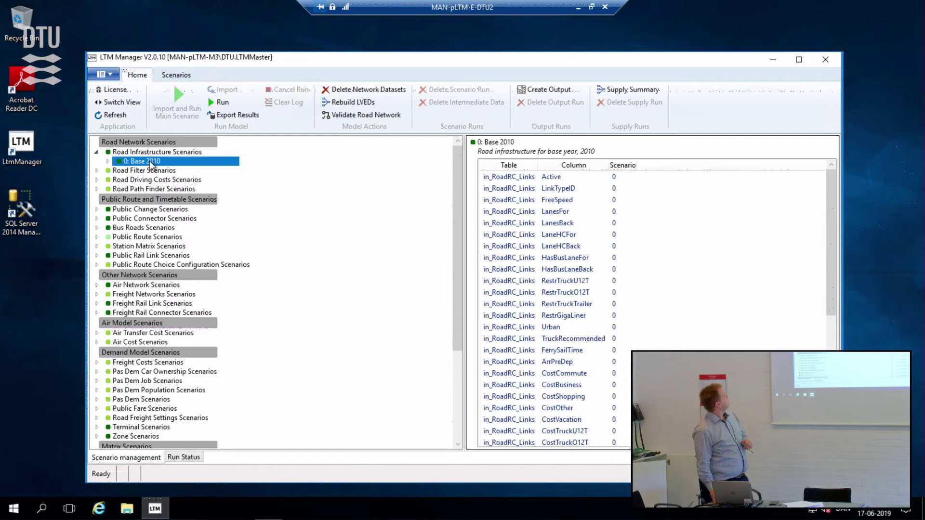
click(108, 163)
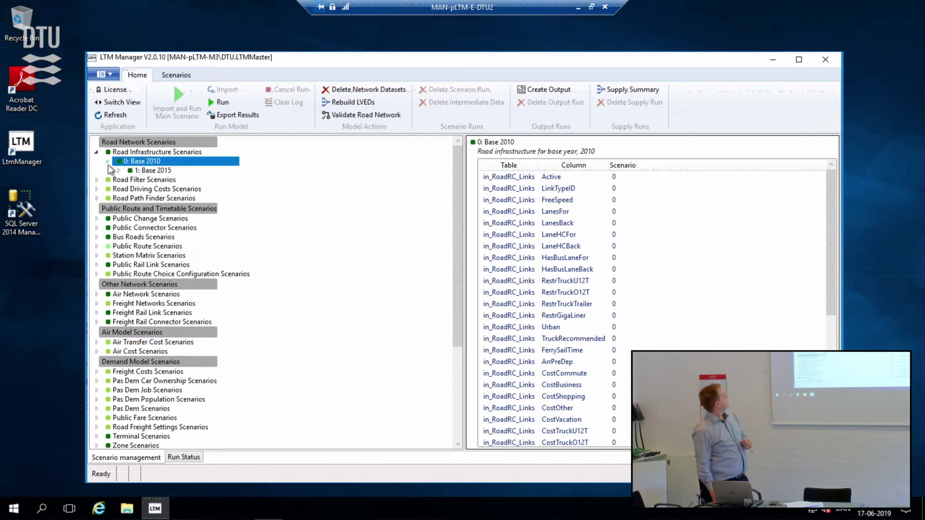
click(120, 170)
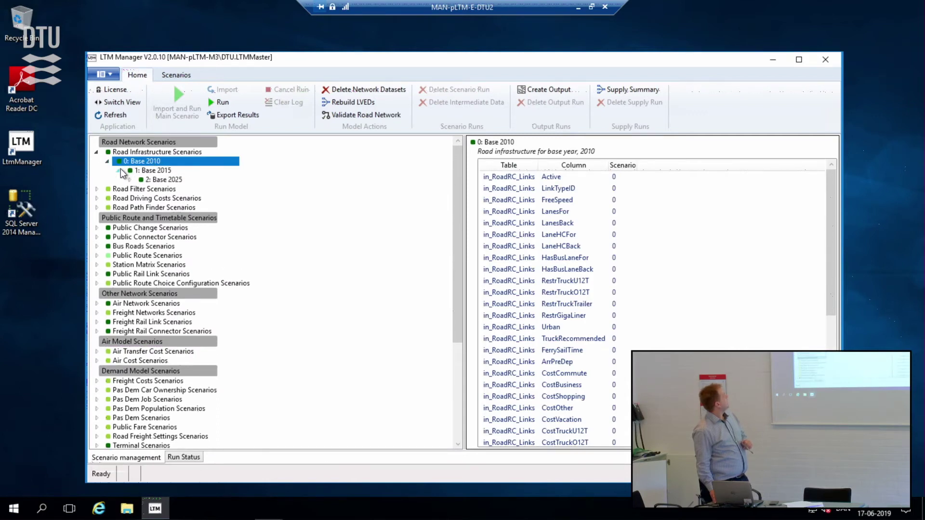
click(151, 171)
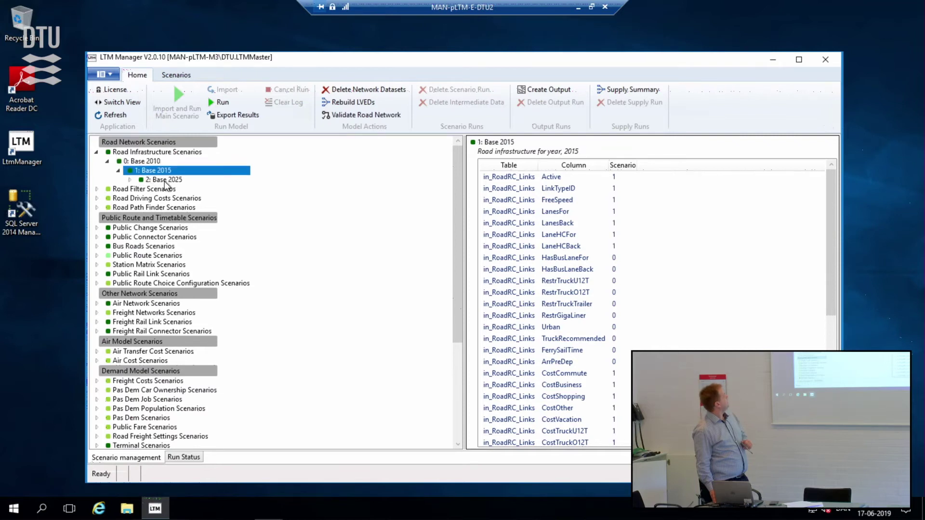
click(162, 180)
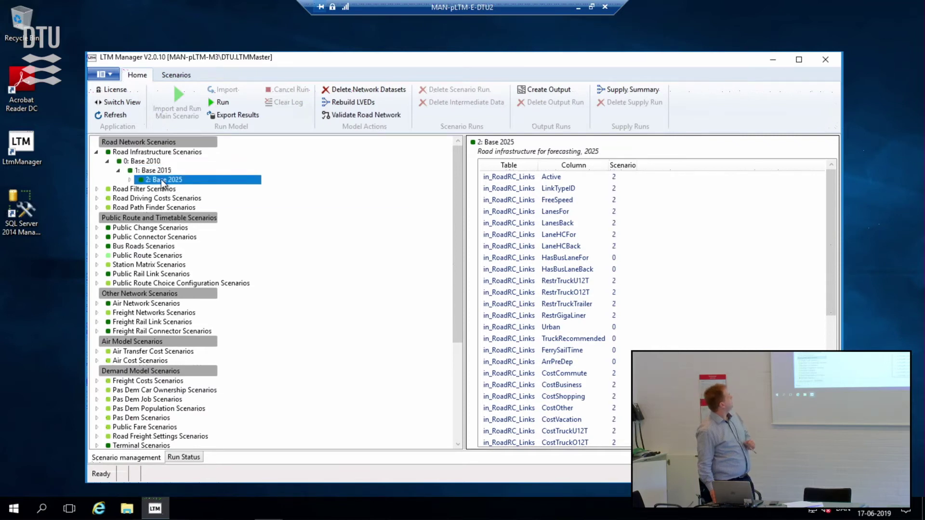
click(131, 179)
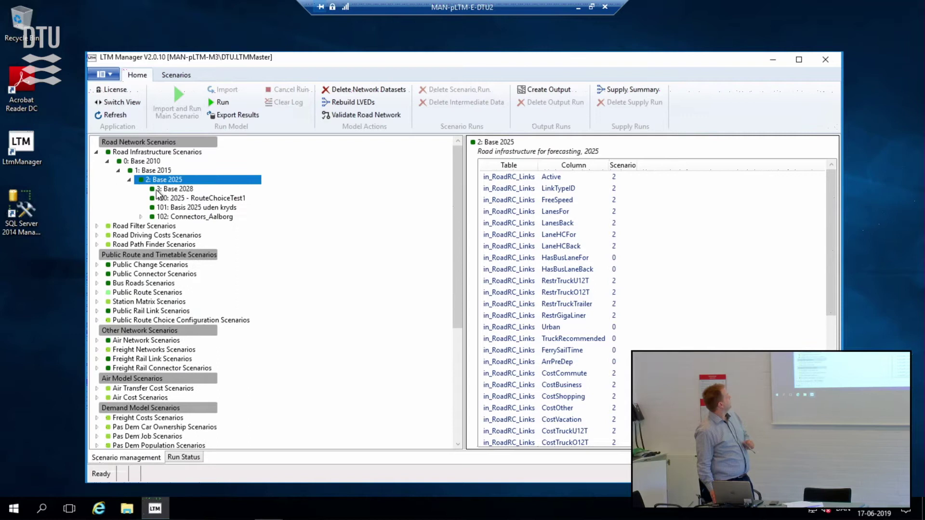
click(160, 191)
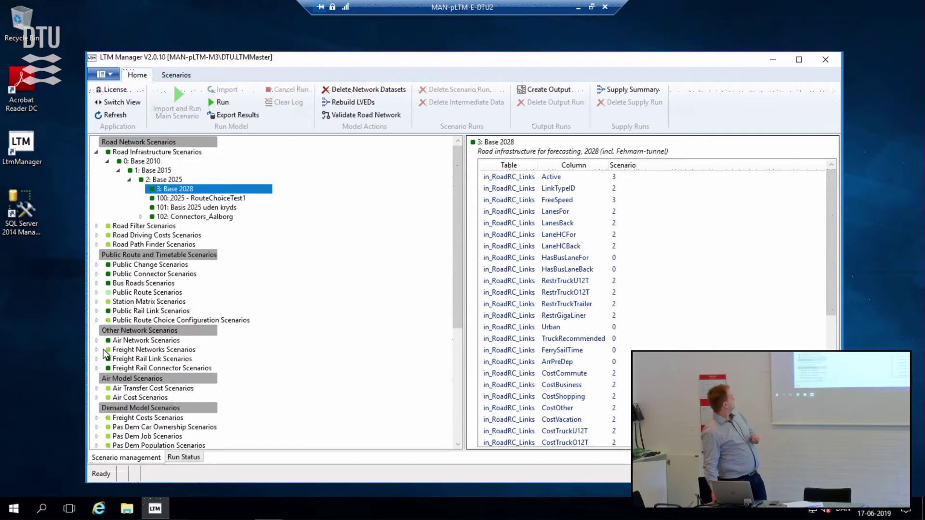
Step: Expand Public Trip Matrix Scenarios and view the details of its entries from 0: Base 2010 through 10007: Base 2040 Road Assignment
scroll(117, 352, down, 2)
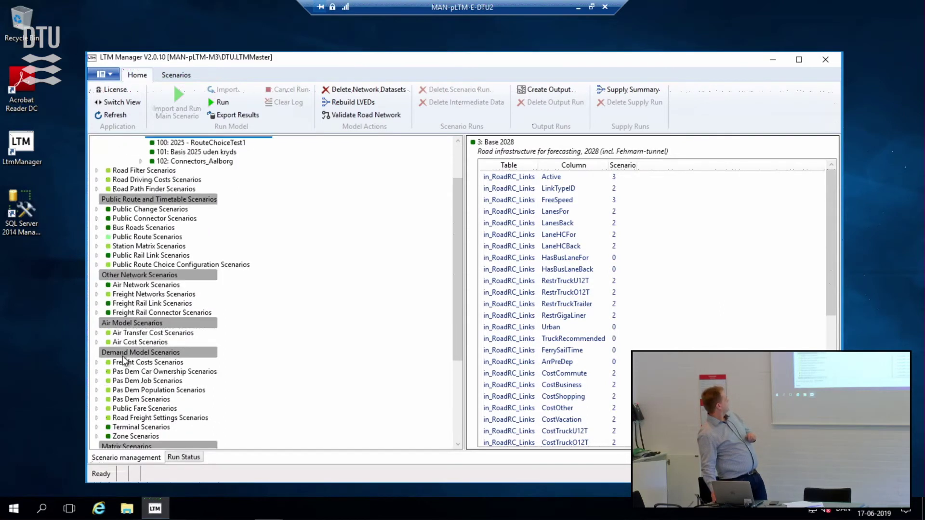
scroll(123, 360, down, 4)
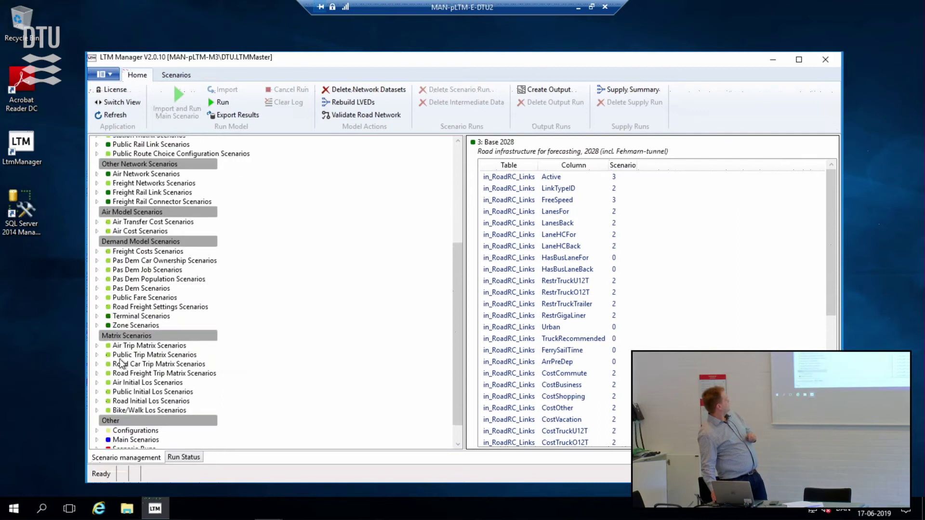
click(101, 354)
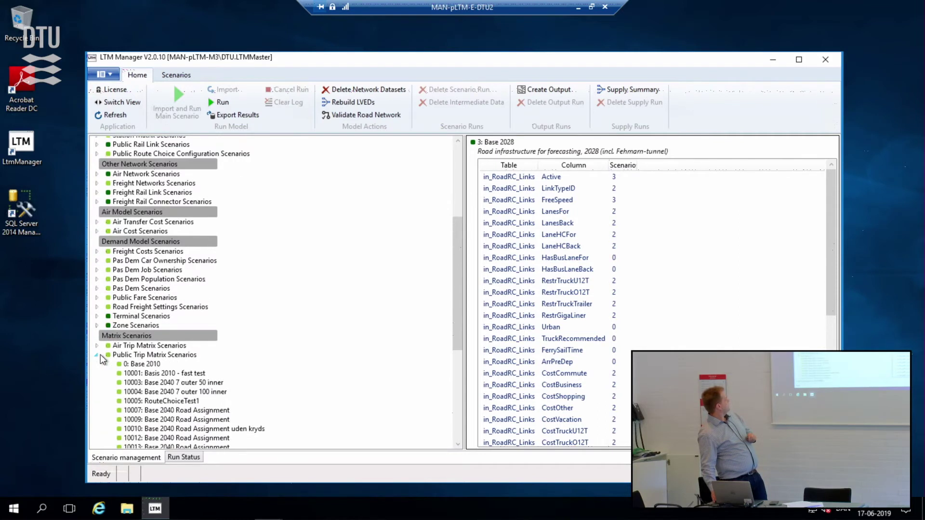
scroll(155, 376, down, 2)
scroll(155, 377, down, 3)
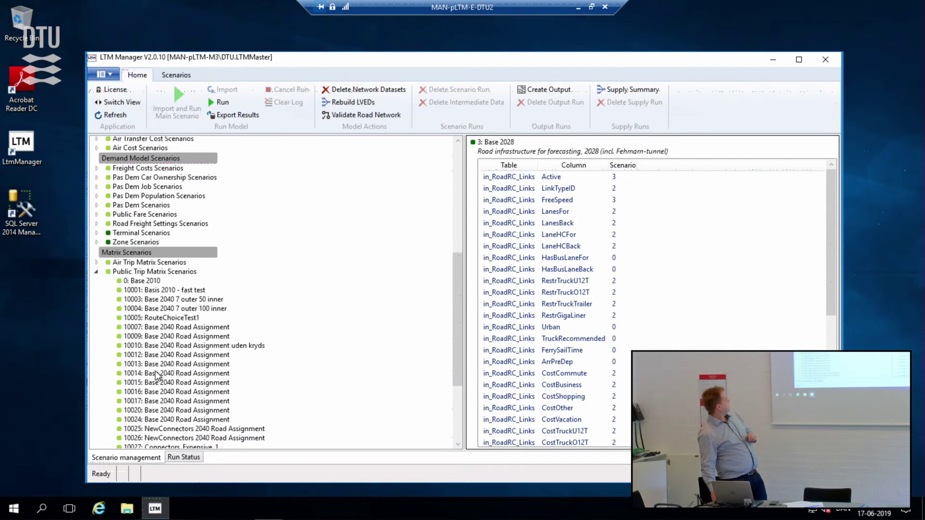
scroll(159, 377, up, 1)
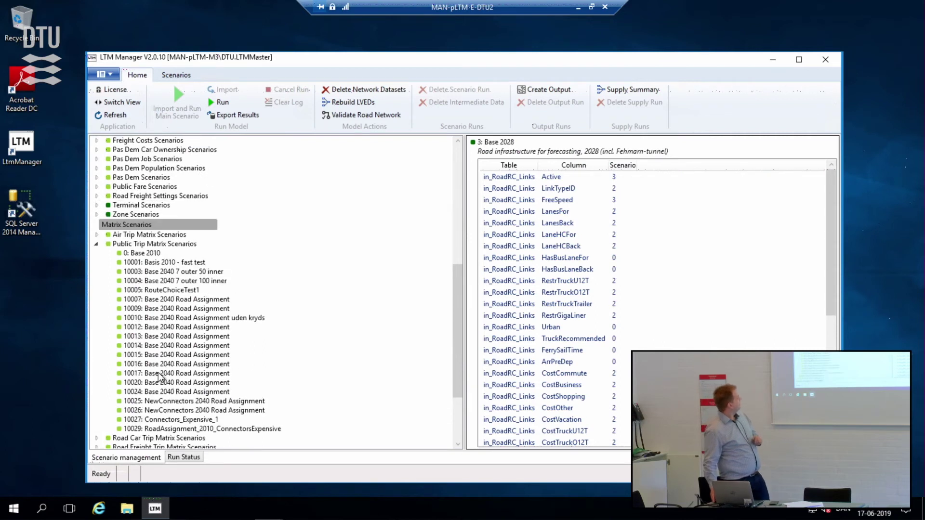
click(151, 253)
click(176, 265)
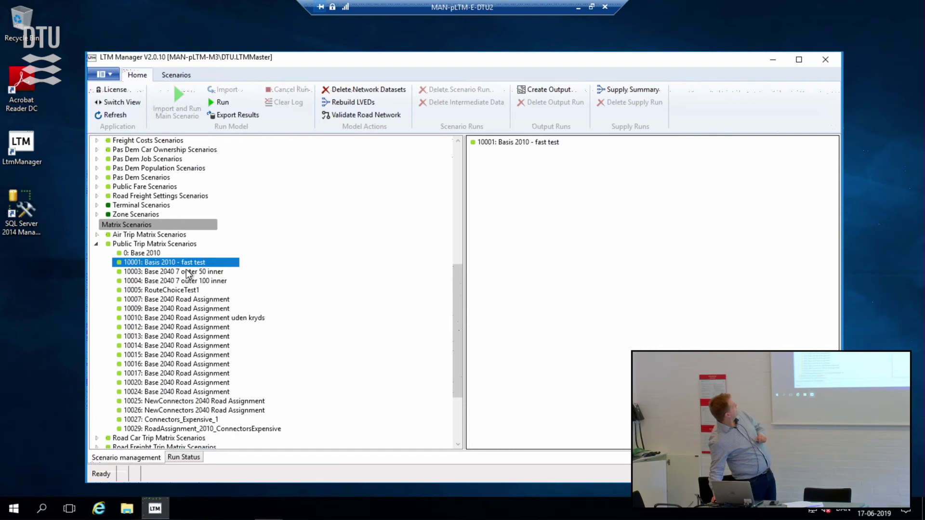
click(187, 273)
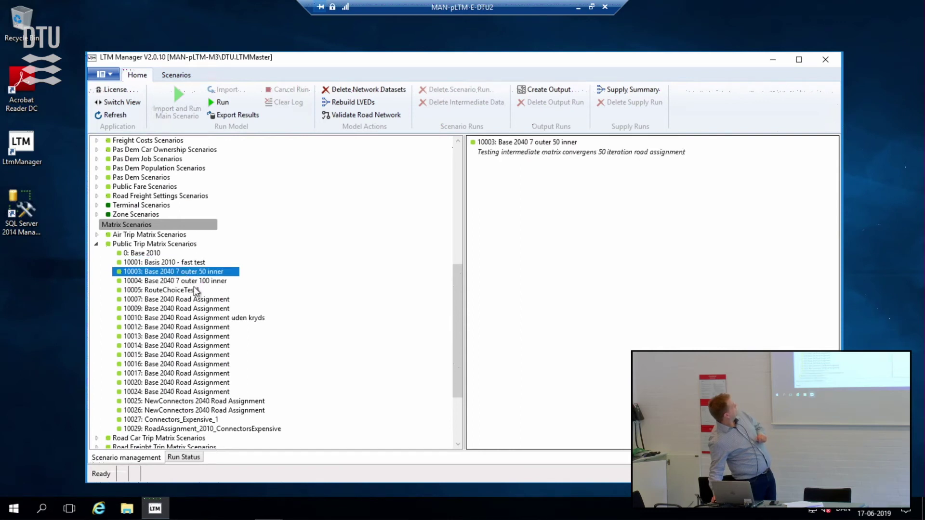
click(195, 282)
click(195, 292)
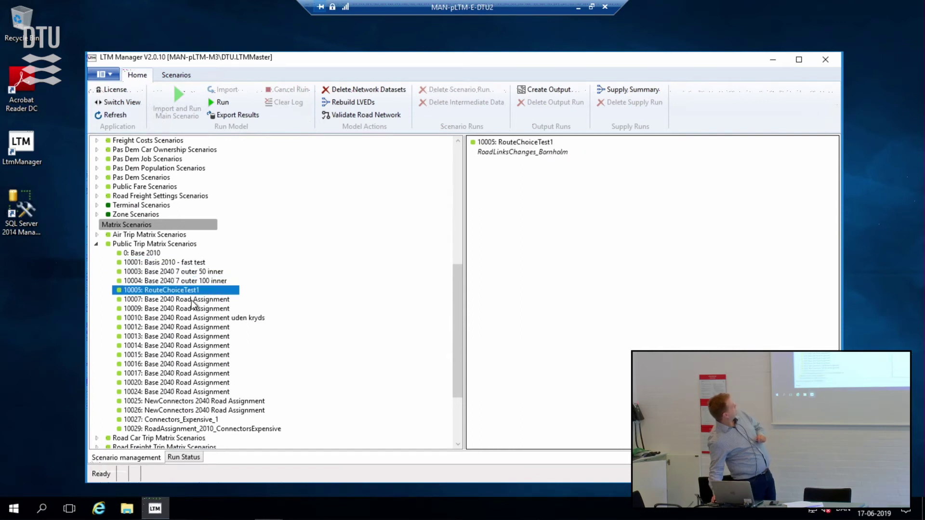
click(192, 300)
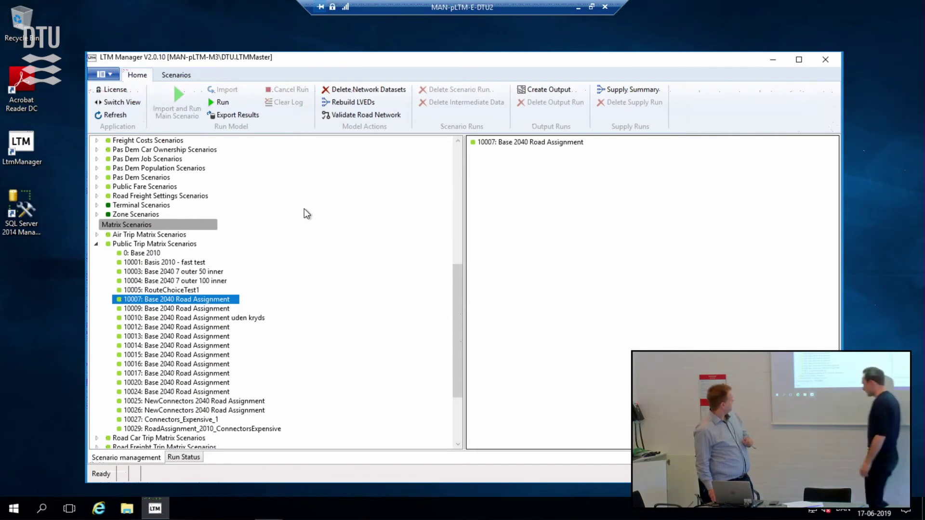
Step: Go back to the road infrastructure scenario 2: Base 2025 and view its table columns
scroll(275, 235, up, 2)
scroll(273, 235, up, 8)
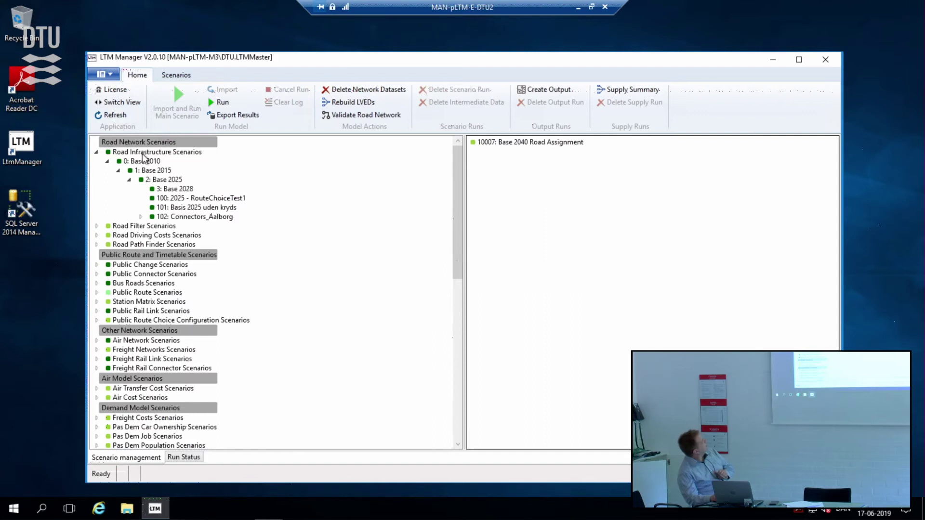
click(164, 181)
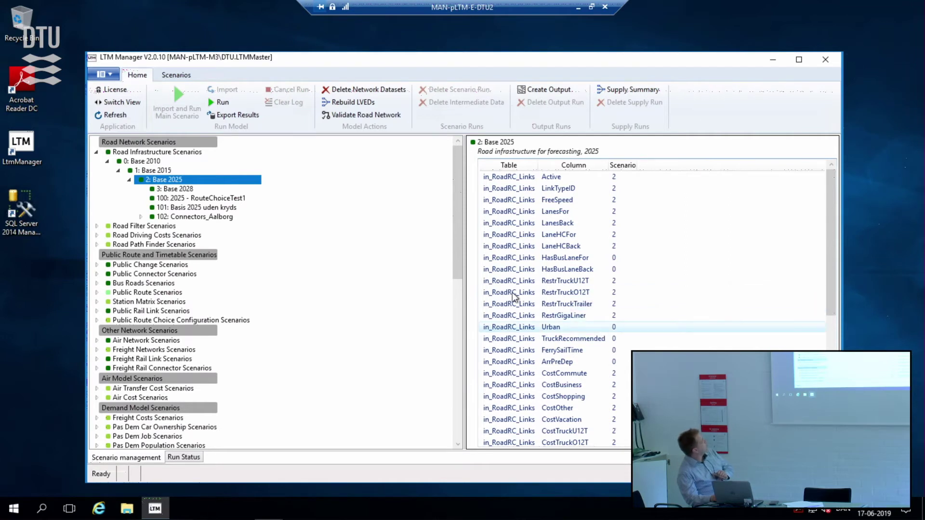
scroll(232, 241, down, 8)
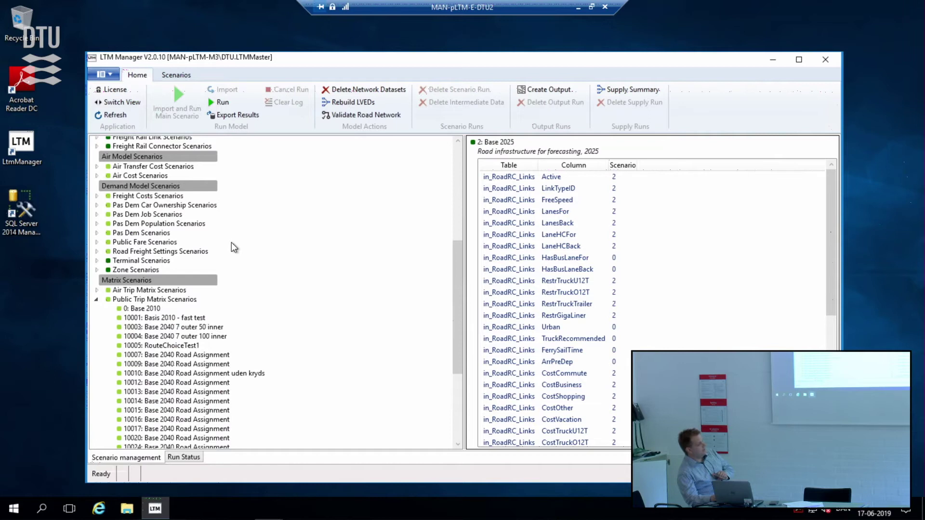
scroll(234, 248, up, 3)
scroll(366, 273, up, 5)
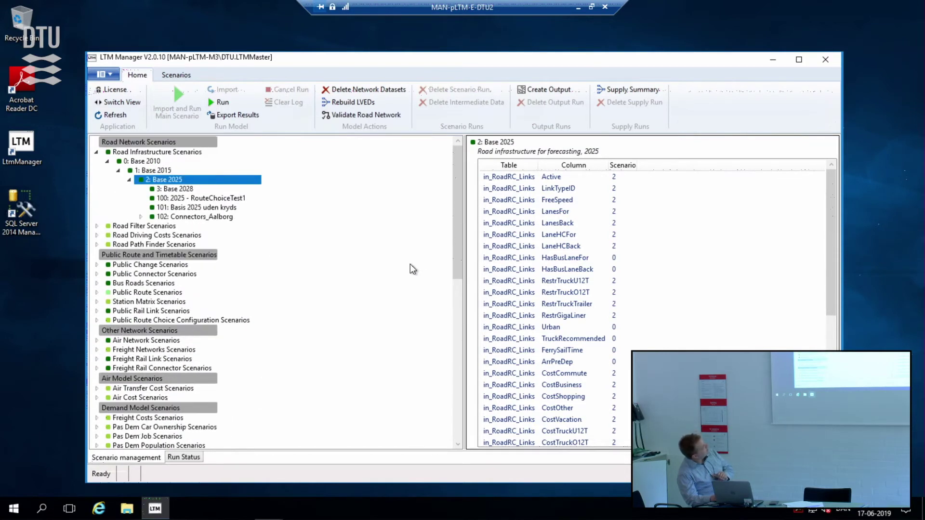
Step: View the tables belonging to Road Infrastructure Scenarios, including Road Connectors and Road Intersections
click(164, 152)
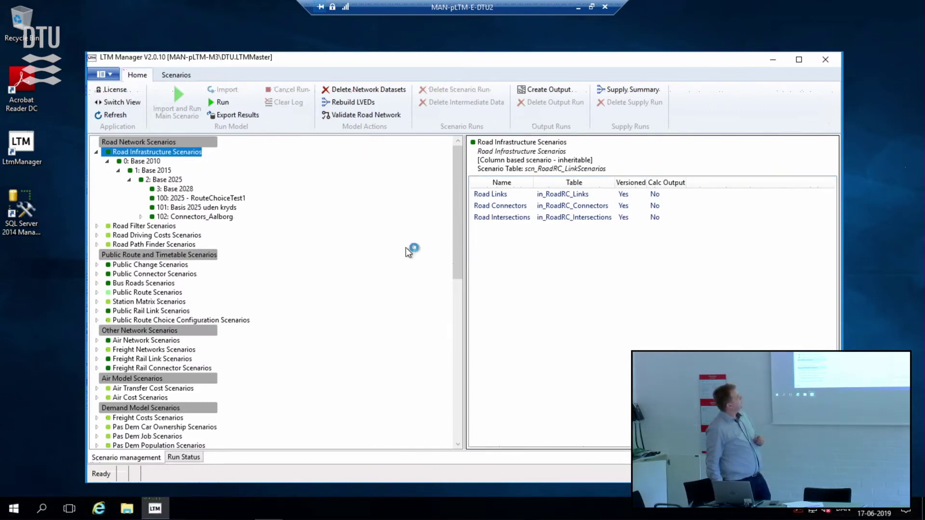
click(567, 206)
click(573, 216)
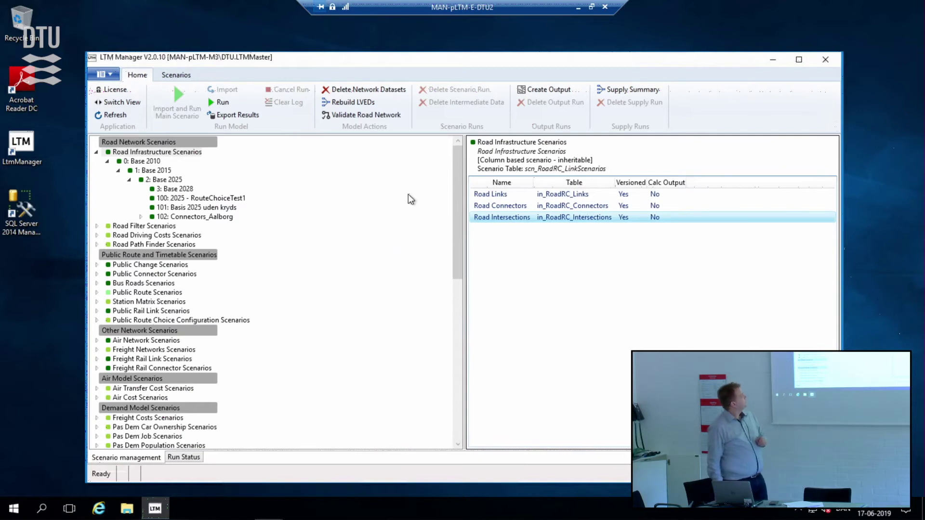
click(131, 154)
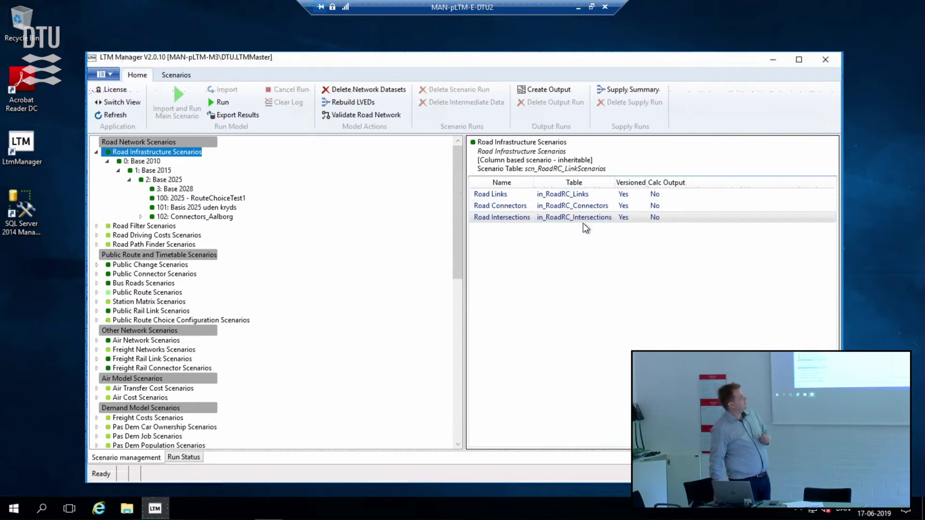
Step: Examine the full column list of road infrastructure scenario 1: Base 2015, widening the Table column to read the connector and intersection table names
click(130, 161)
click(166, 171)
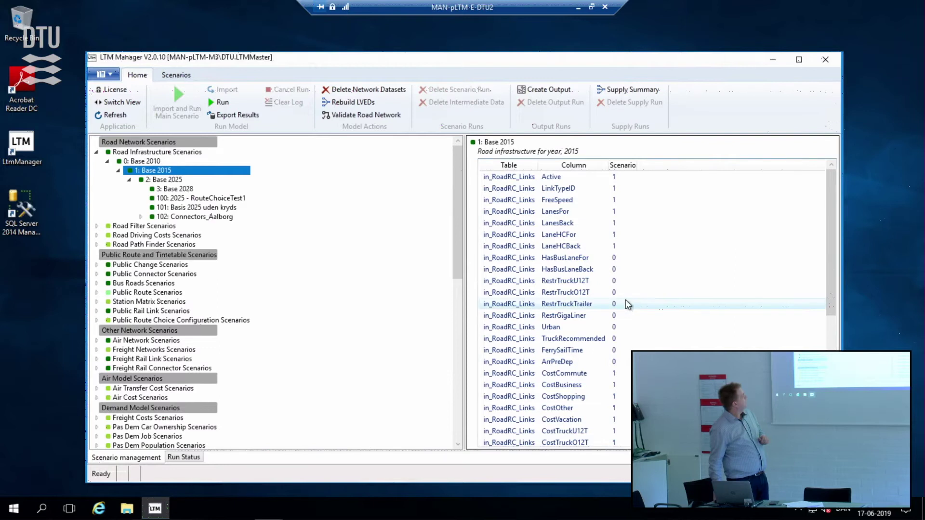
scroll(612, 309, down, 7)
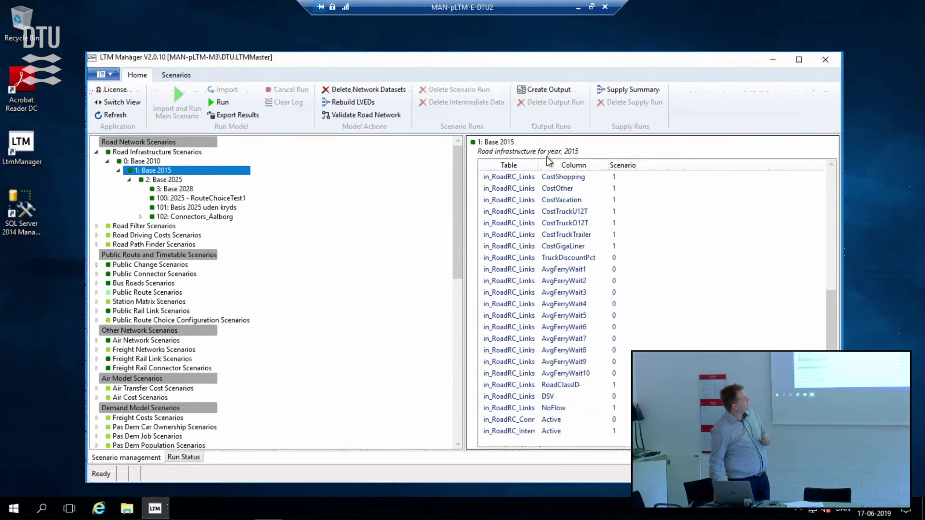
drag(537, 164, 583, 153)
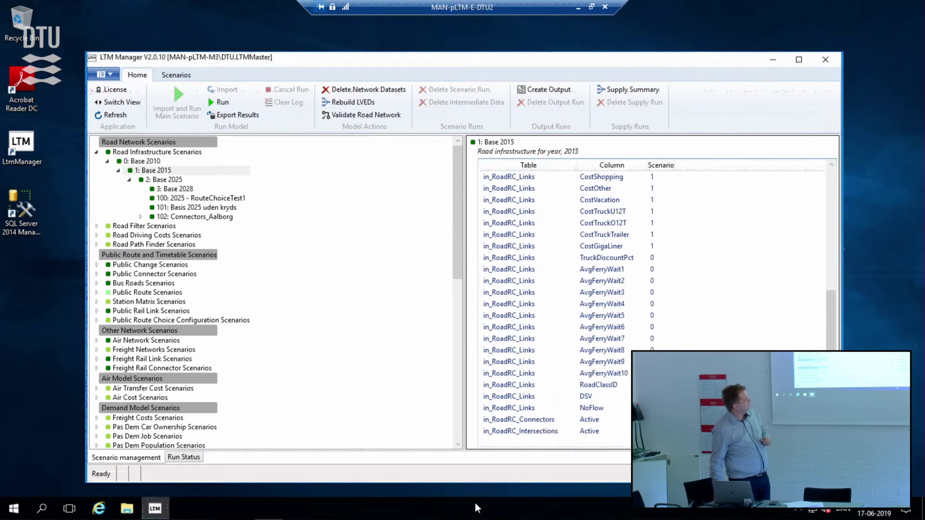
click(501, 432)
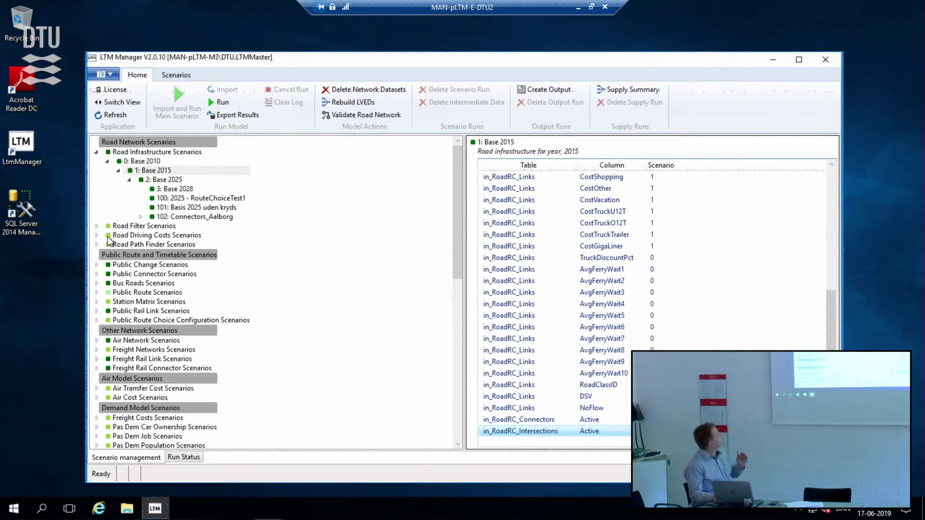
scroll(197, 252, down, 3)
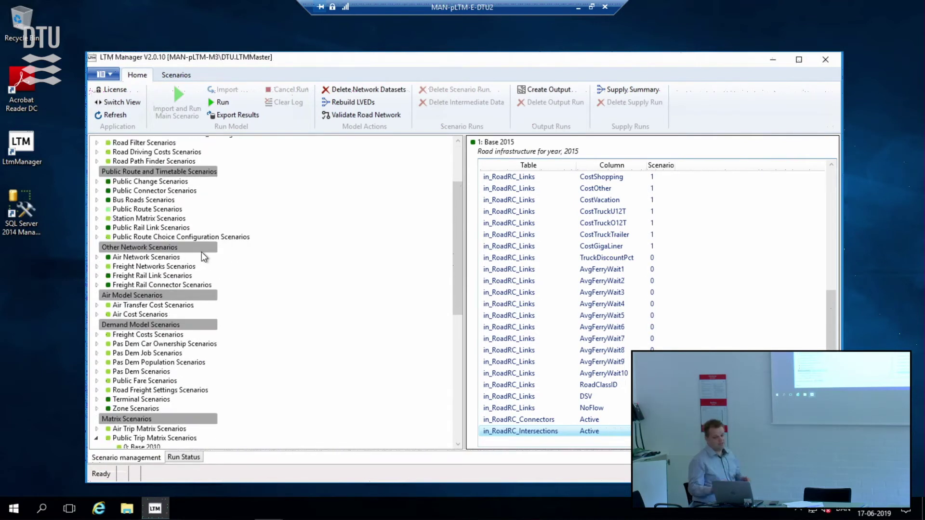
scroll(210, 277, down, 2)
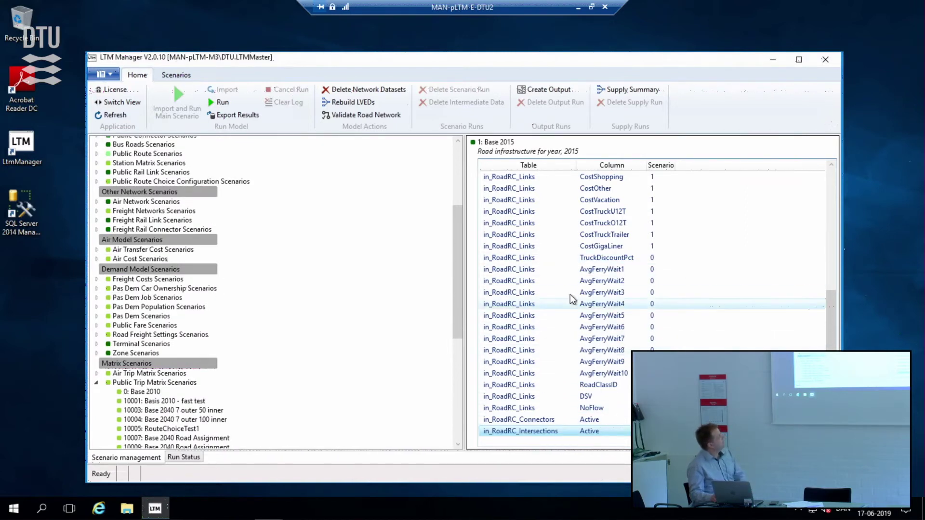
scroll(135, 386, down, 2)
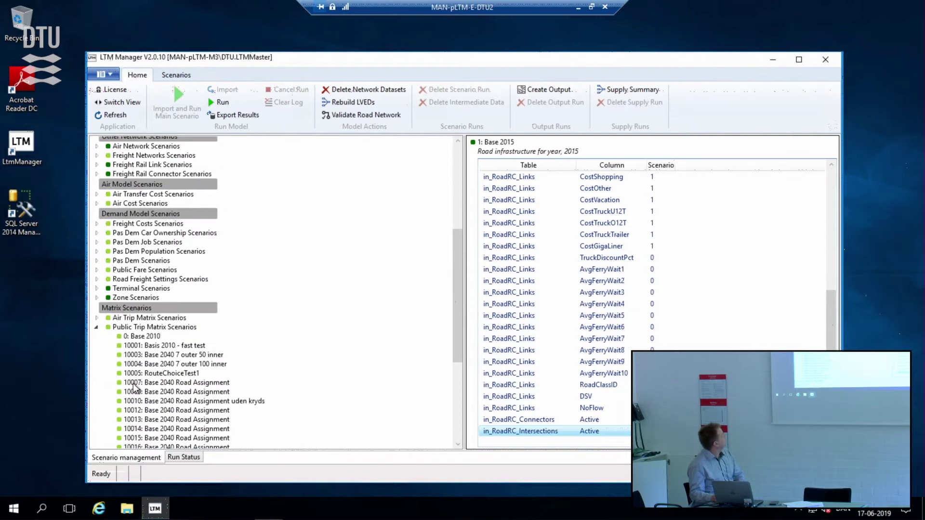
scroll(144, 388, up, 4)
scroll(151, 387, up, 3)
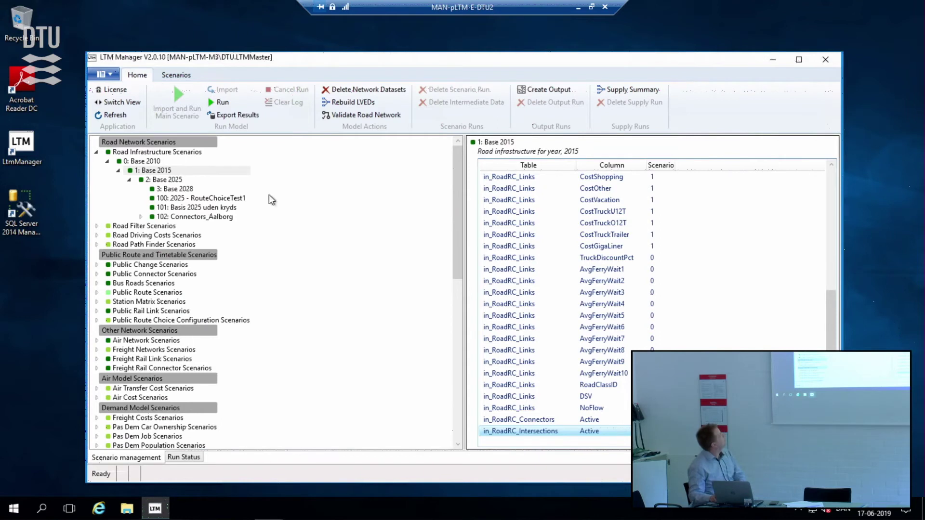
Step: Collapse Public Trip Matrix Scenarios and expand Main Scenarios under Other to view its list of entries
scroll(300, 285, down, 3)
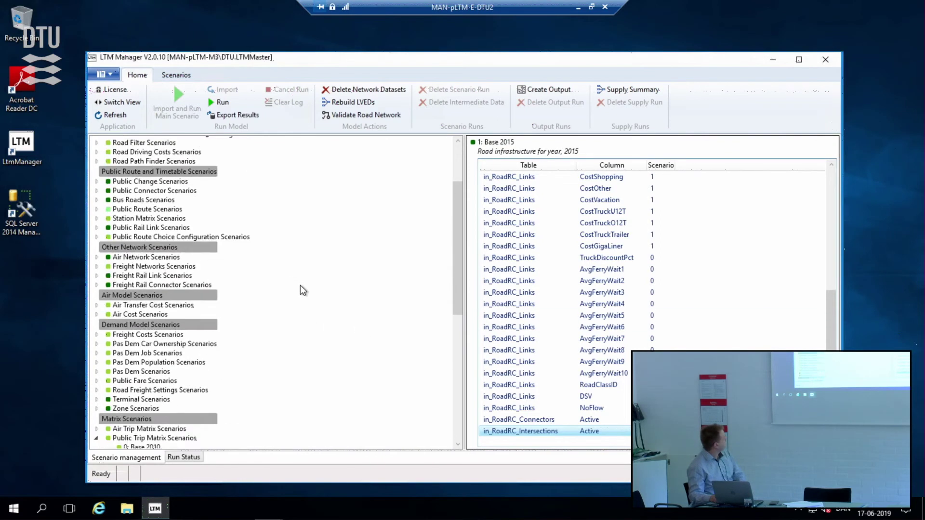
scroll(300, 286, down, 1)
scroll(299, 285, down, 2)
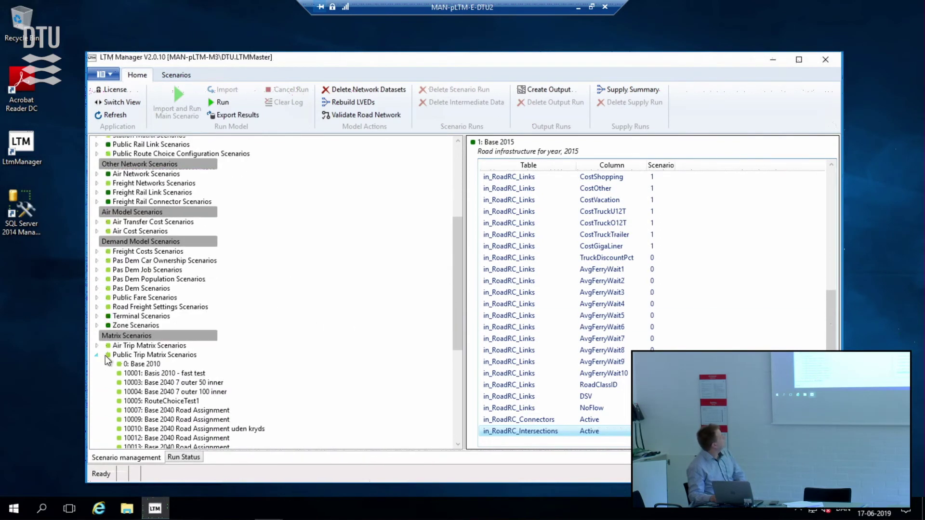
scroll(106, 367, up, 5)
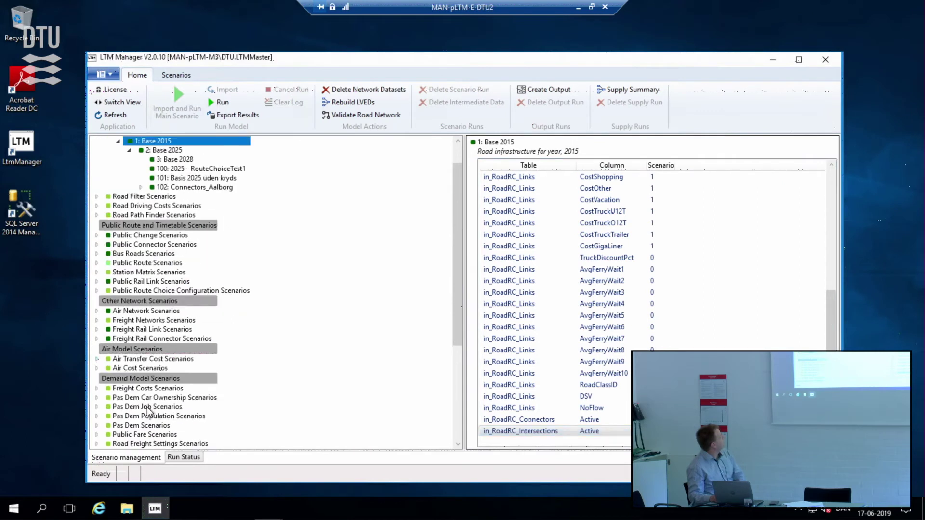
scroll(148, 412, down, 5)
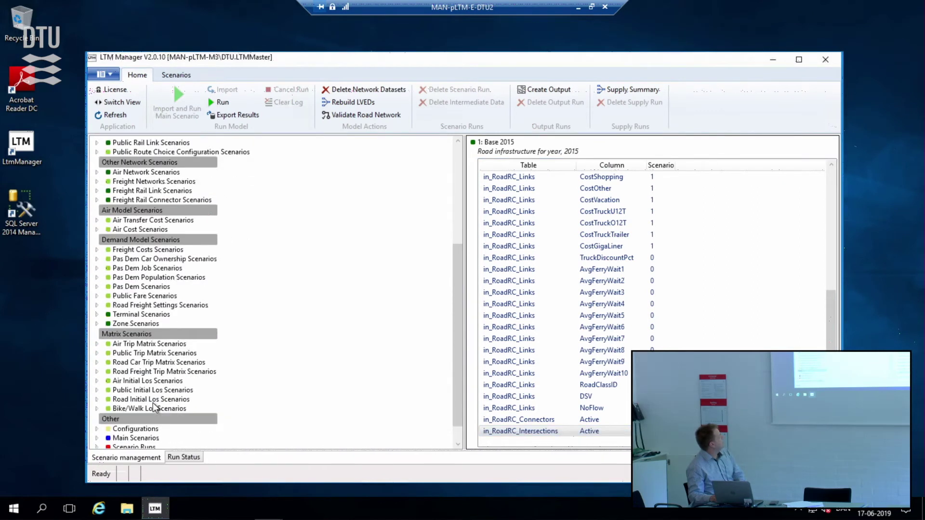
scroll(154, 408, down, 1)
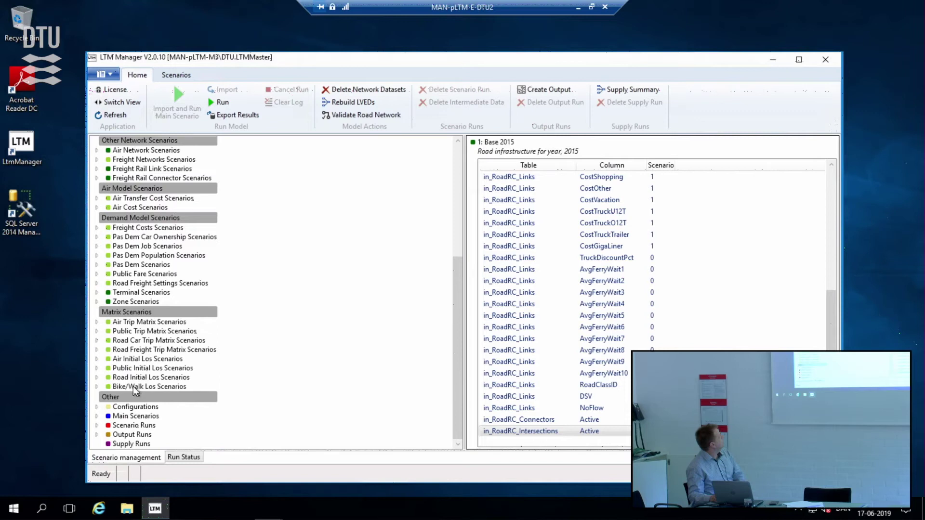
click(96, 417)
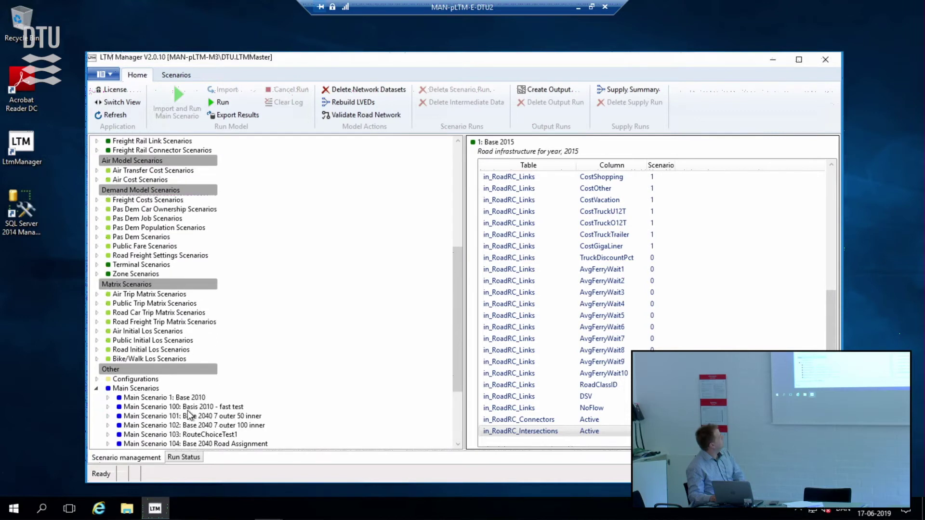
scroll(188, 415, down, 3)
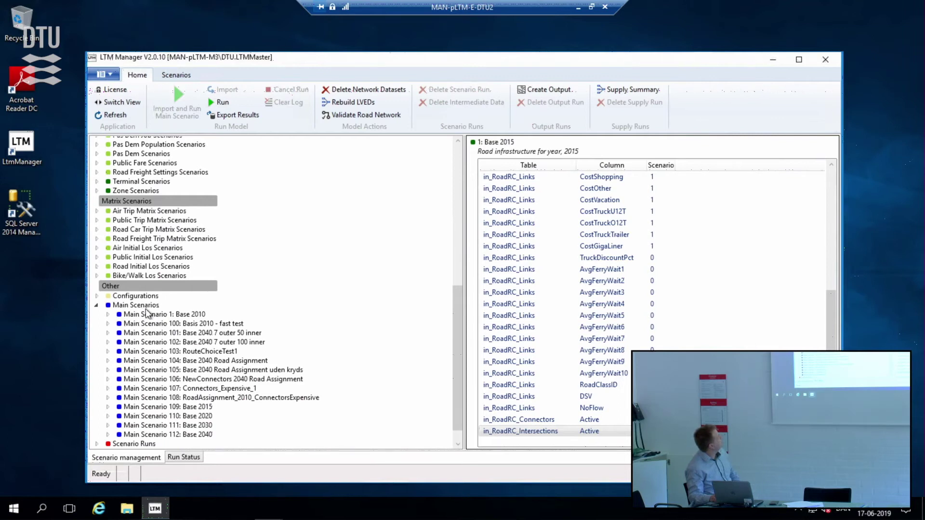
Step: View the properties of Main Scenario 1: Base 2010 through ConfigID, highlighting the RailLinkScenarioID row
click(167, 316)
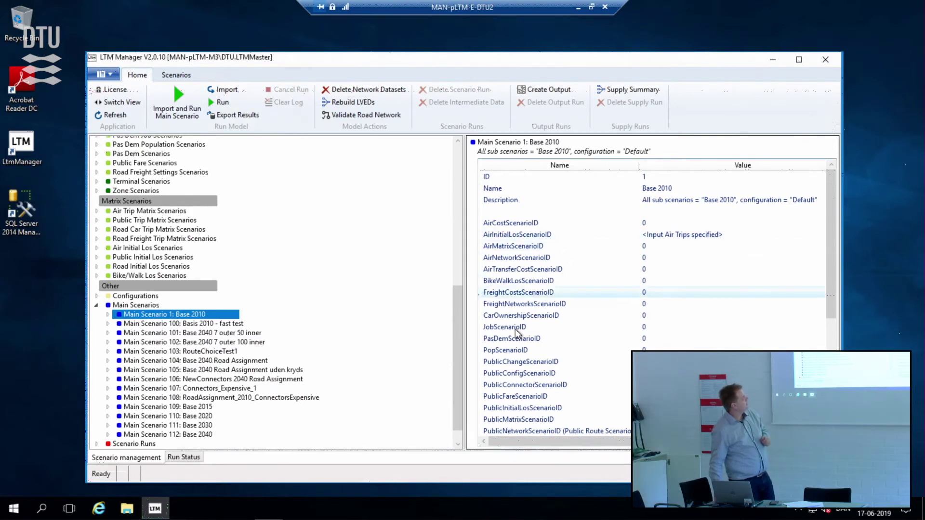
scroll(540, 326, down, 2)
scroll(541, 335, down, 4)
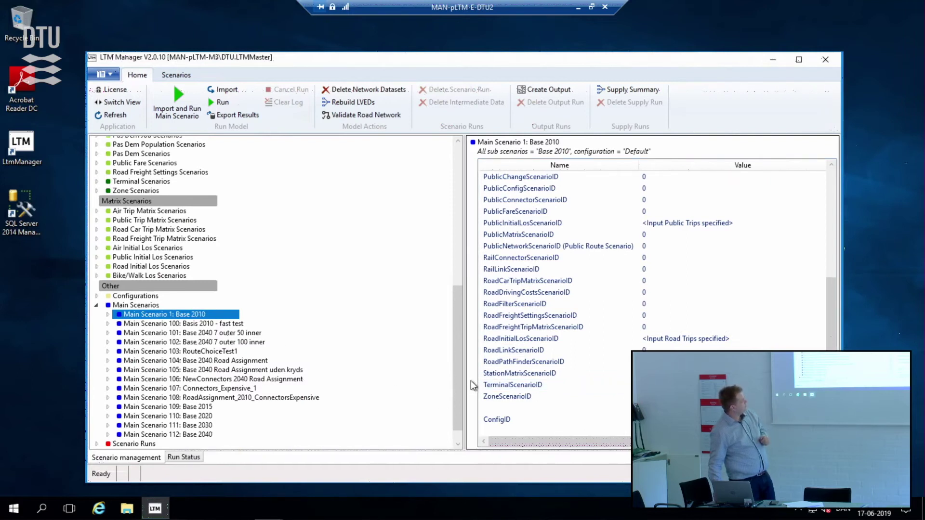
click(513, 271)
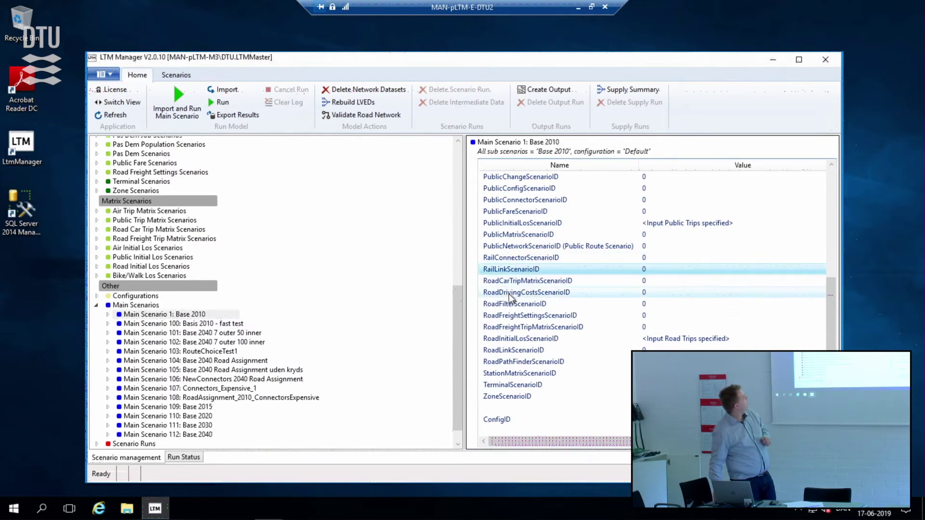
Step: Highlight RoadLinkScenarioID in the main scenario's properties and view the matching road infrastructure scenario 0: Base 2010
scroll(133, 231, up, 2)
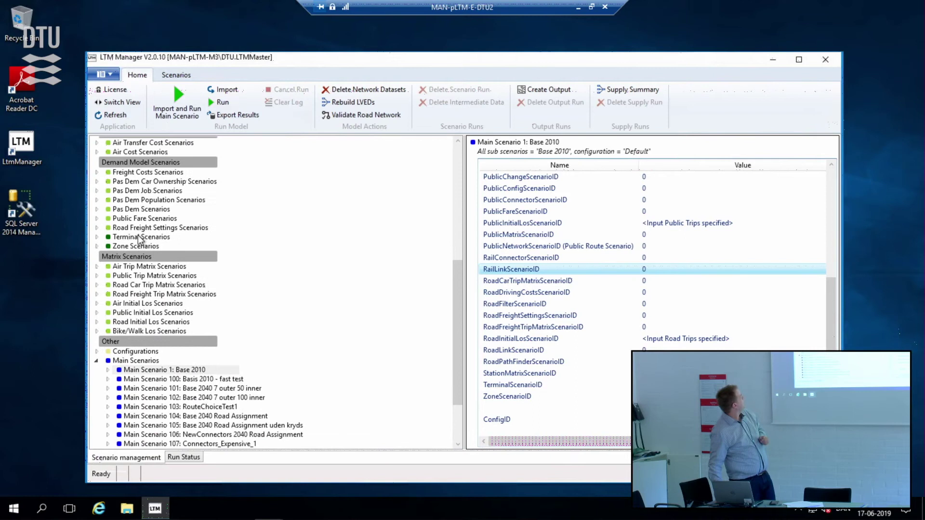
scroll(140, 239, up, 3)
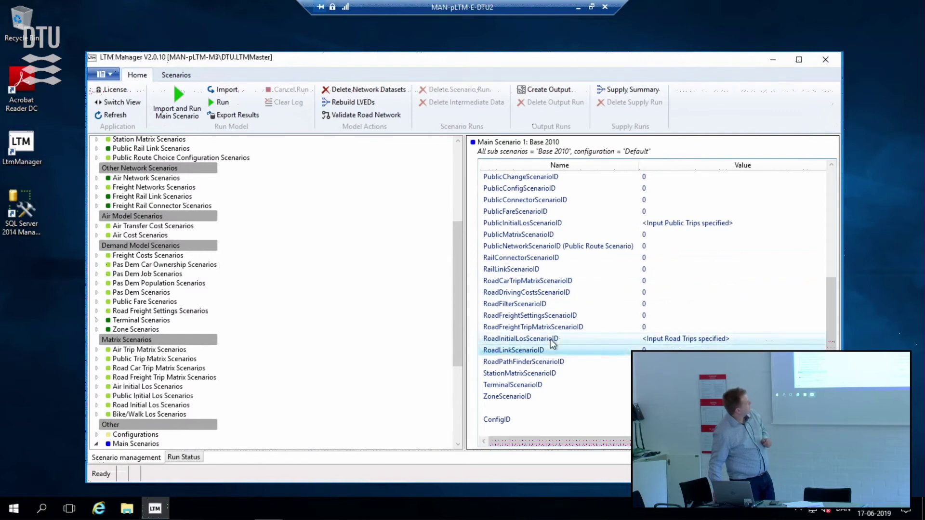
scroll(269, 260, up, 1)
scroll(268, 261, up, 3)
scroll(215, 259, up, 2)
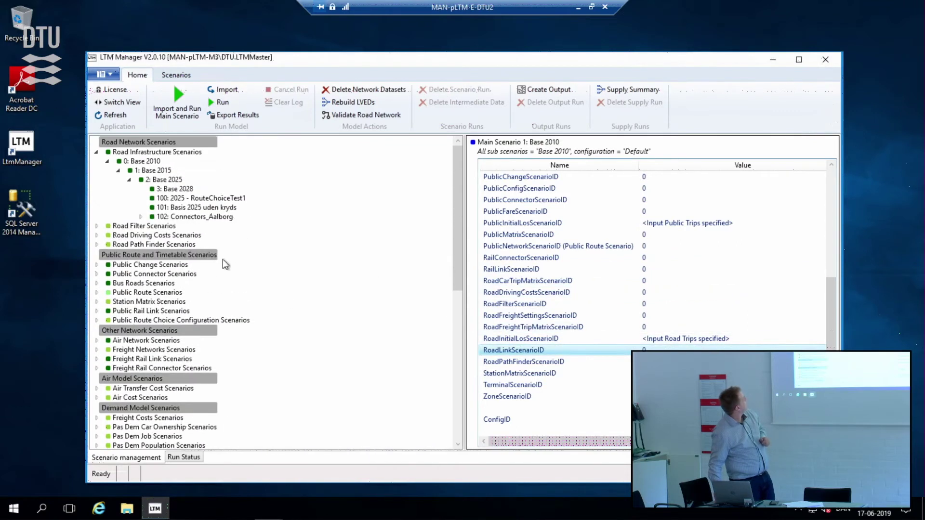
click(145, 161)
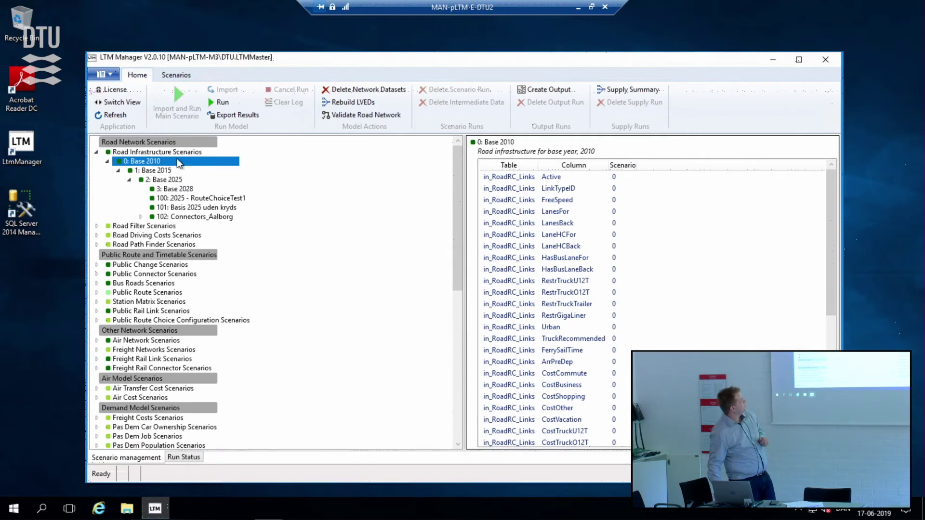
Step: From Main Scenario 1: Base 2010, open the new main scenario form, view its Road Infrastructure Scenarios choices, and close it without creating anything
scroll(233, 206, down, 11)
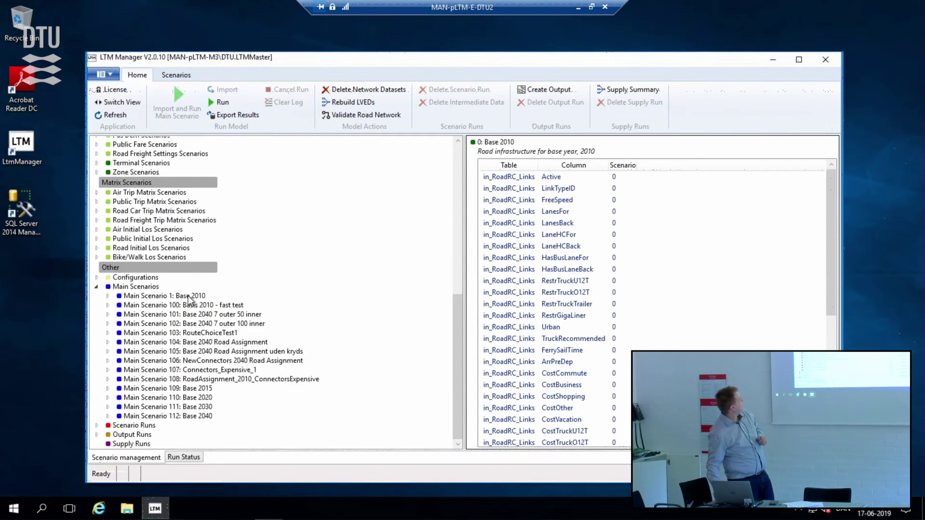
click(192, 296)
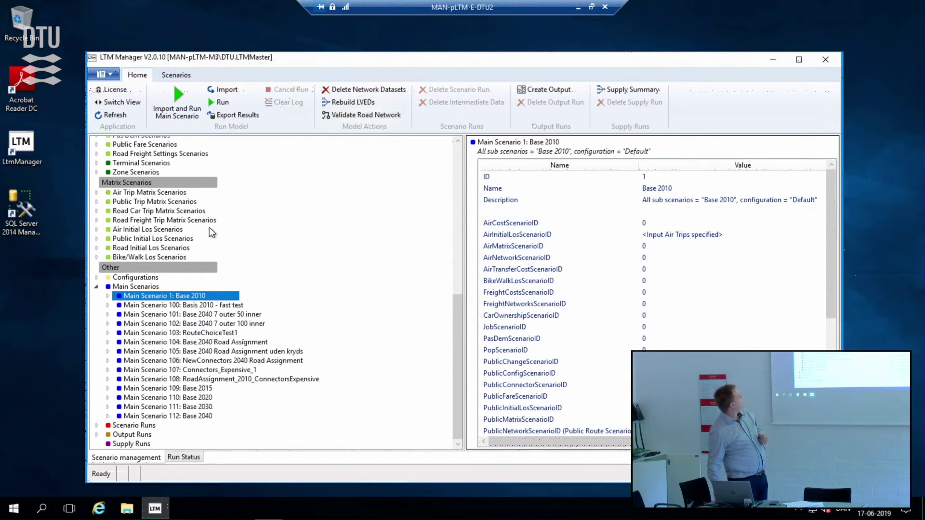
click(180, 78)
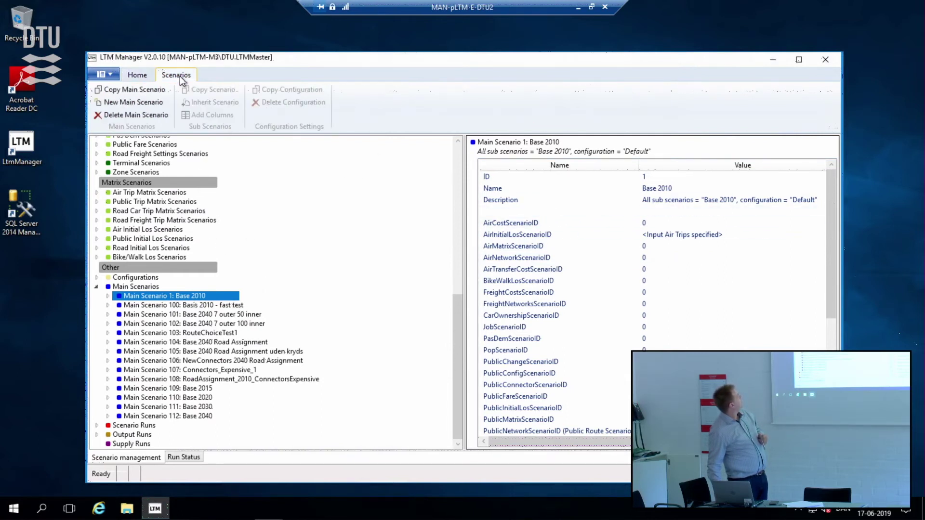
click(161, 102)
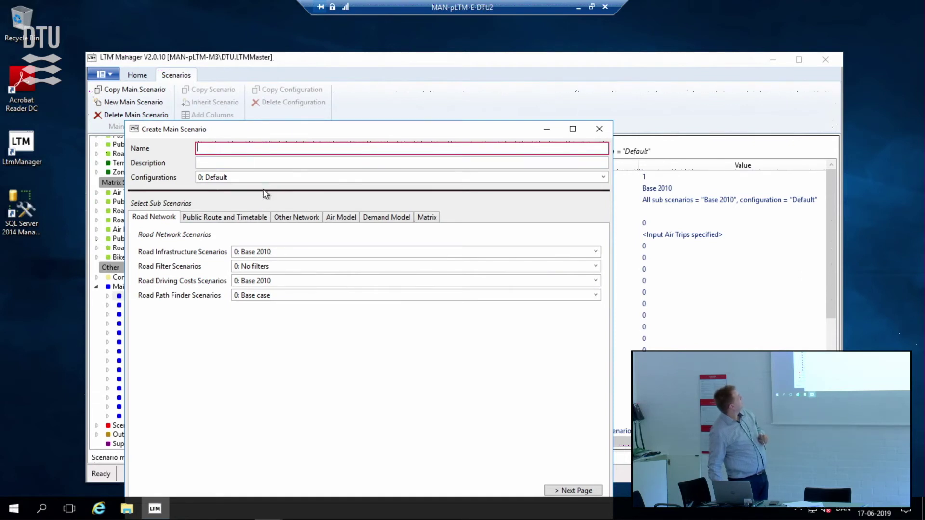
click(316, 249)
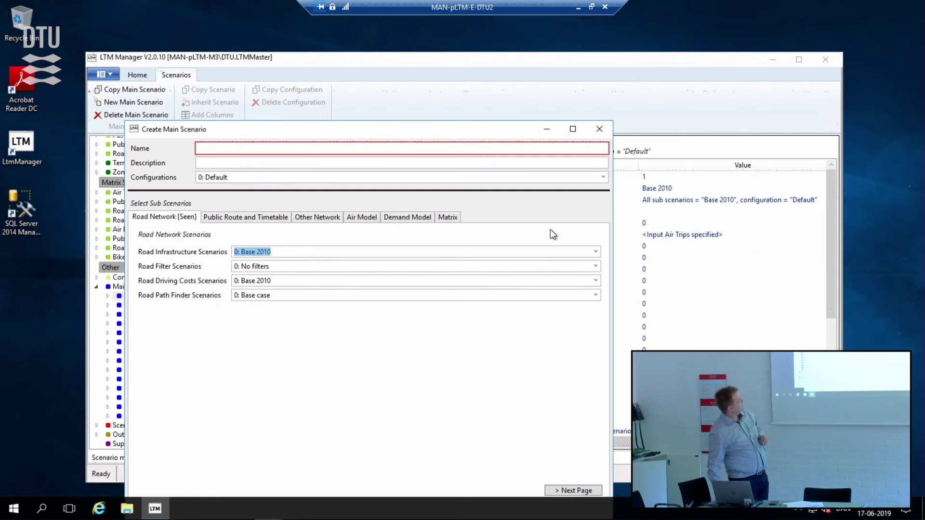
click(596, 252)
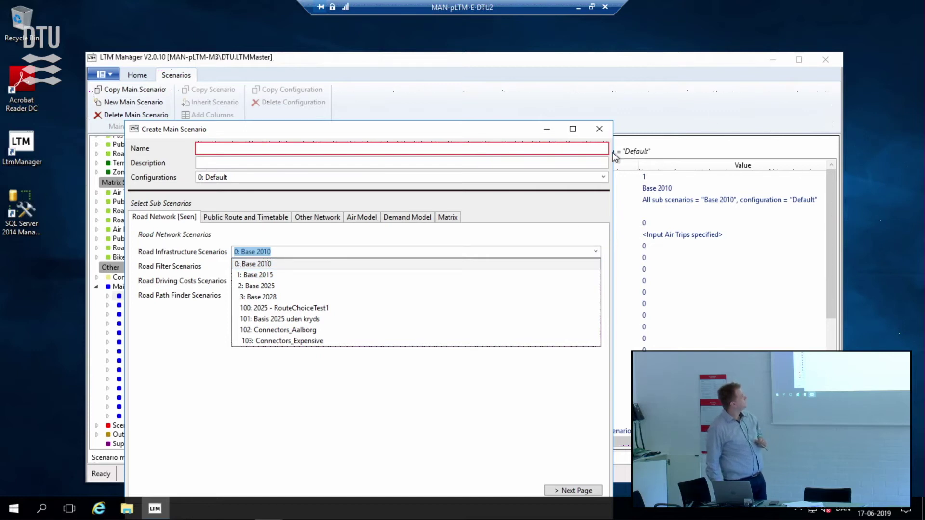
click(603, 131)
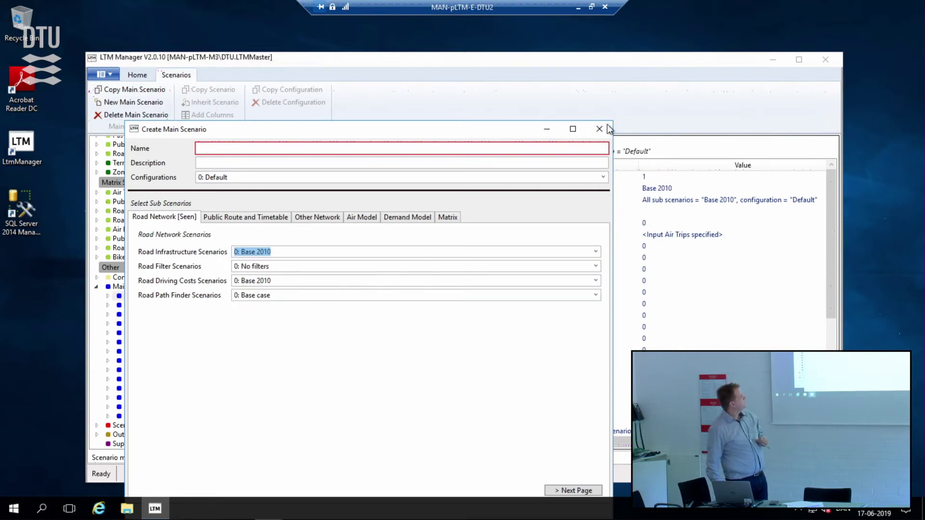
click(607, 131)
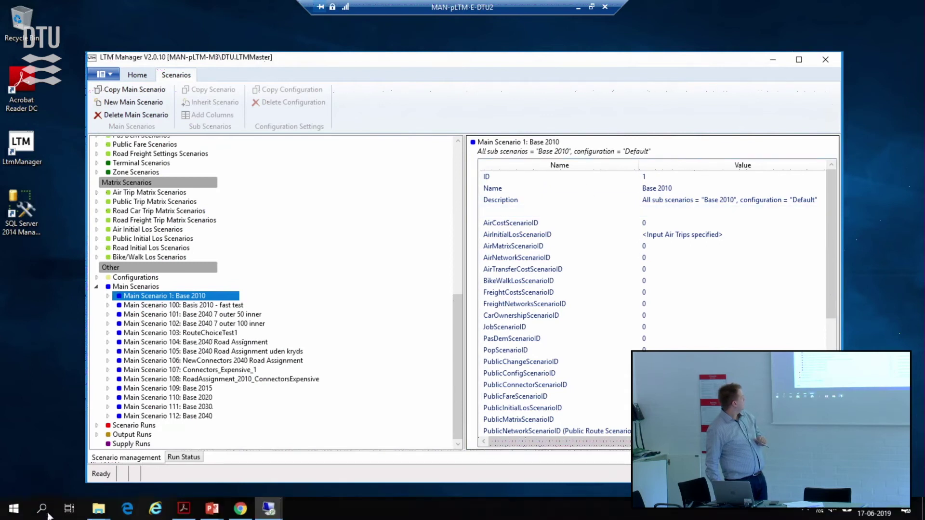
Step: Expand Configurations and view the settings of 2: 7 outer 50 inner and 0: Default, including Outer Iterations
click(97, 278)
click(161, 305)
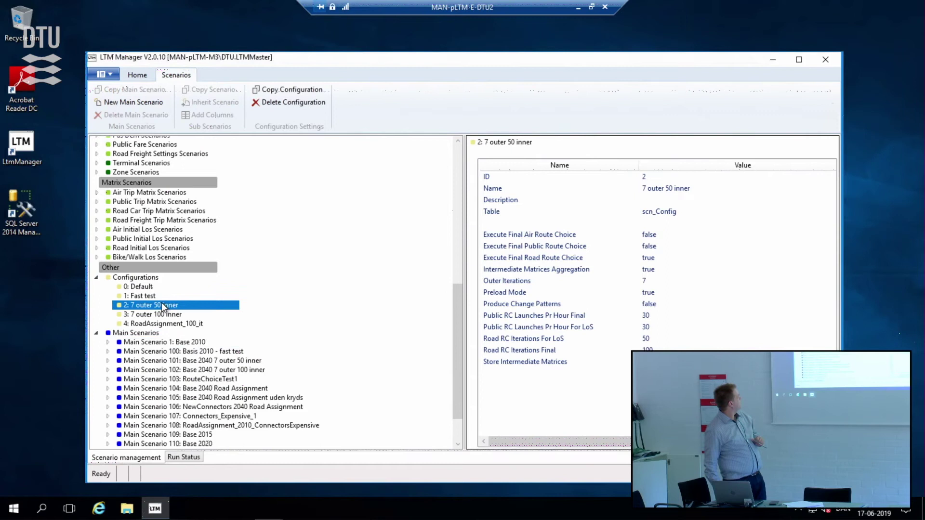
click(159, 287)
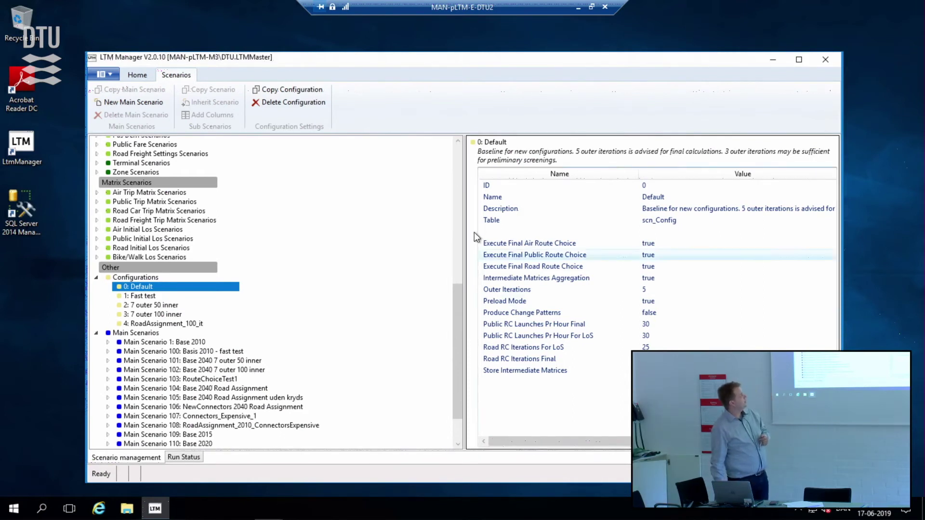
click(509, 243)
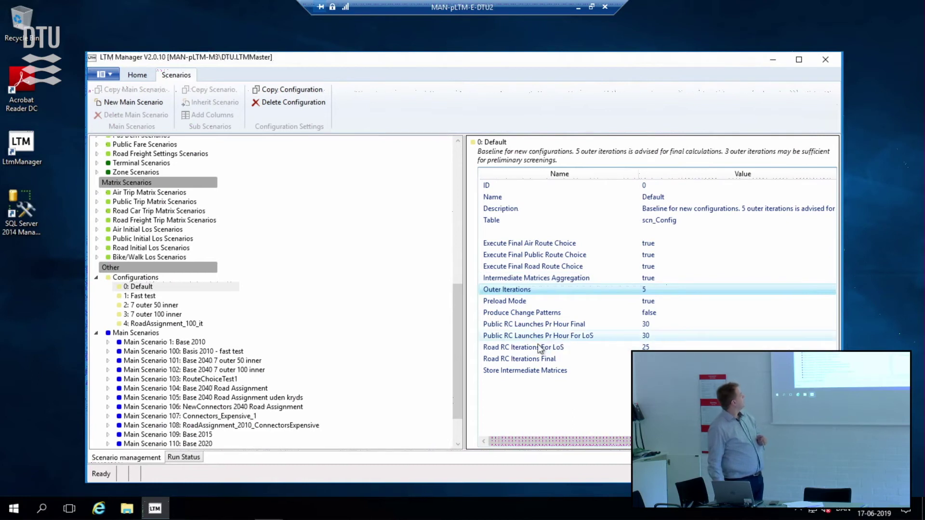
Step: Open a copy of configuration 0: Default to view its editable settings, and close it without creating a configuration
click(133, 287)
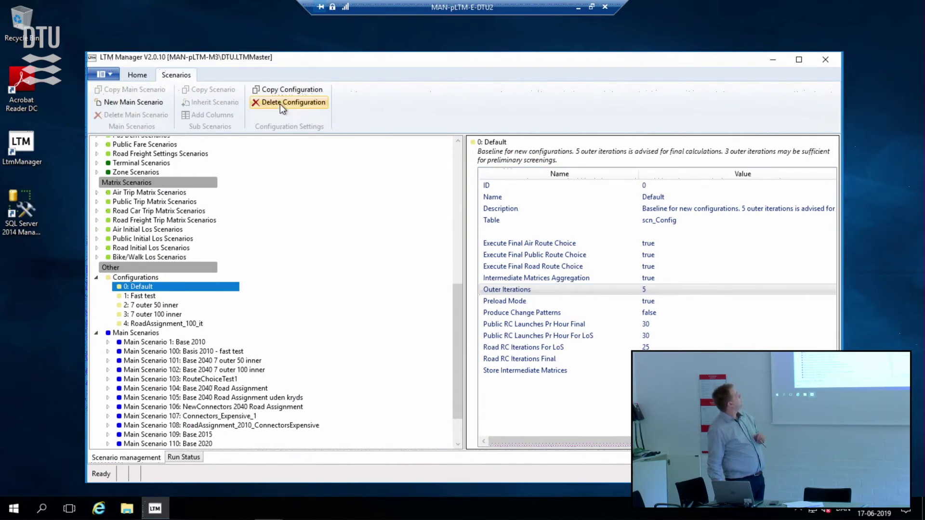
click(281, 88)
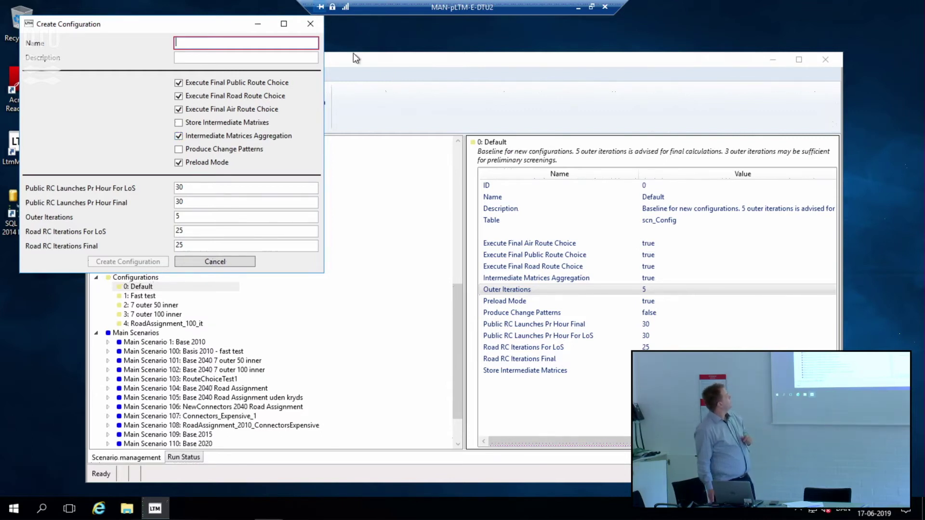
click(309, 29)
Step: Return to Main Scenario 1: Base 2010 and locate its ConfigID property at the end of the list
scroll(229, 354, down, 2)
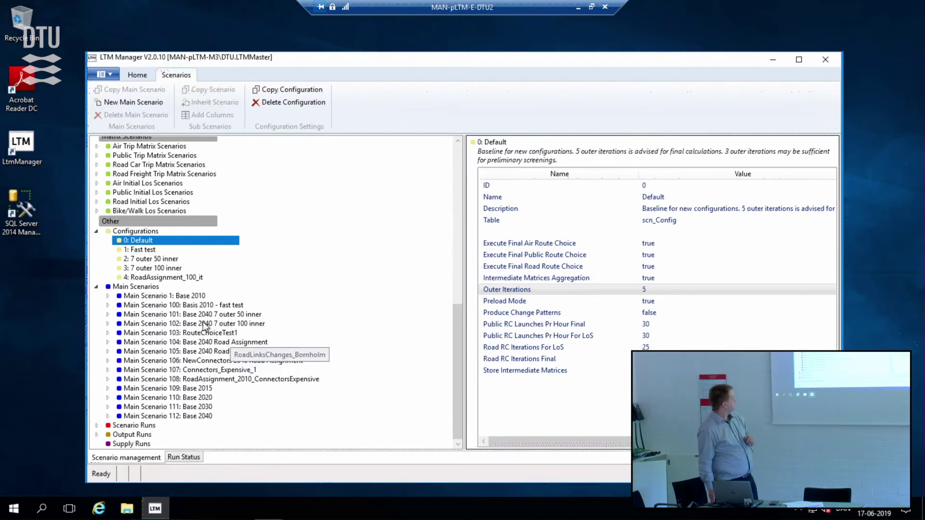
click(191, 296)
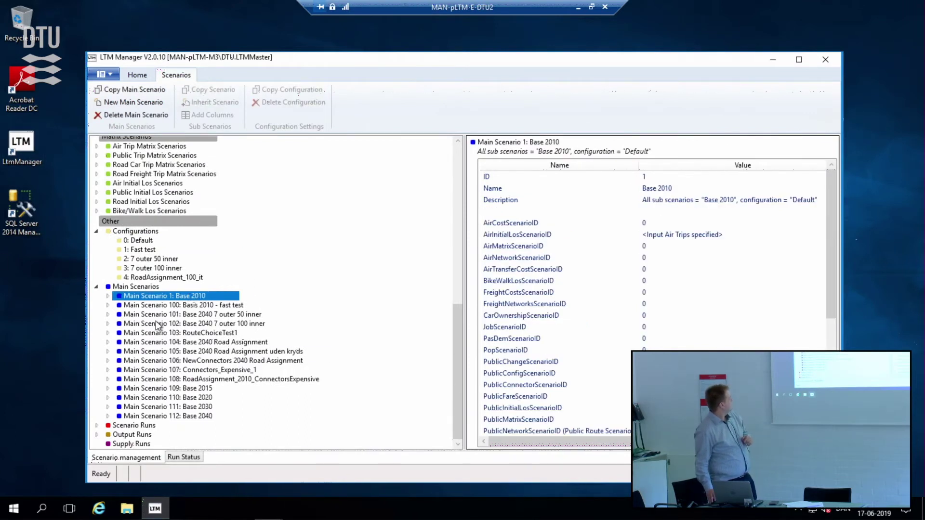
click(205, 308)
click(205, 297)
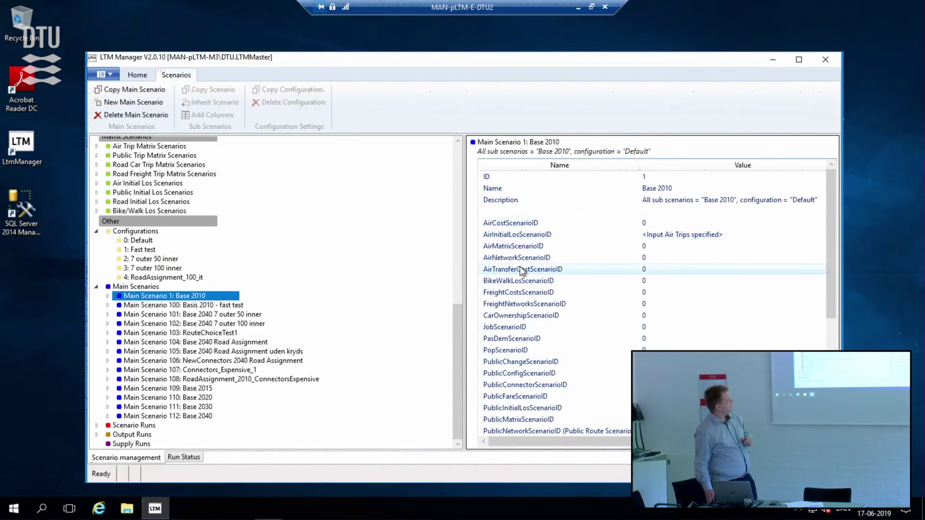
scroll(525, 270, down, 5)
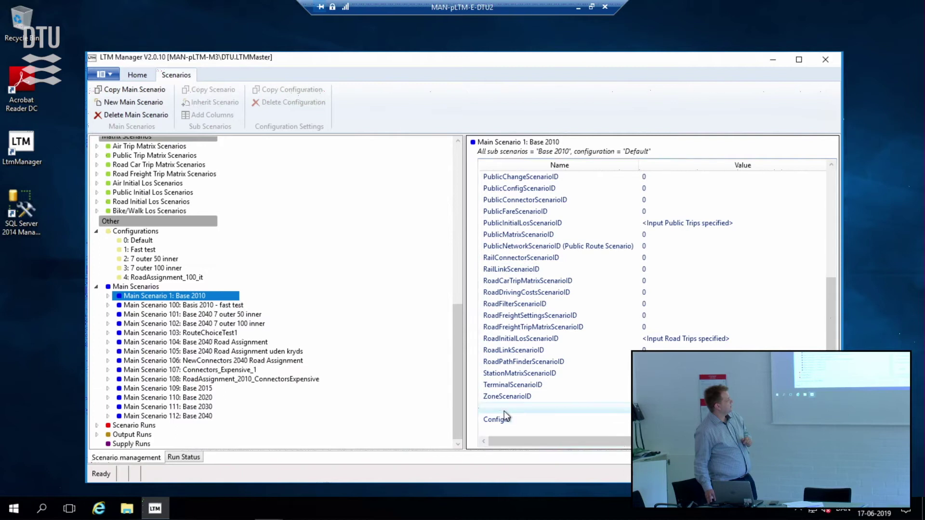
click(511, 424)
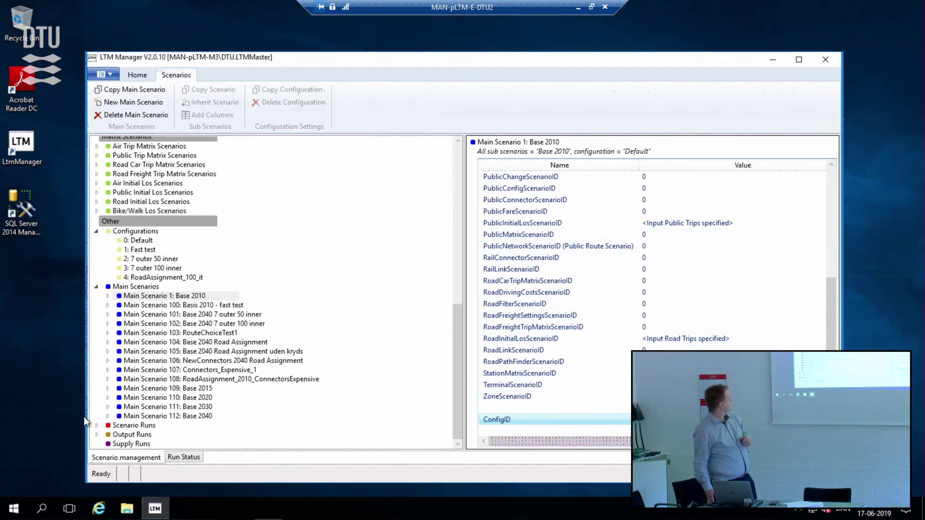
Step: View the Scenario Runs entry and expand it to see which main scenario each run refers to
click(143, 426)
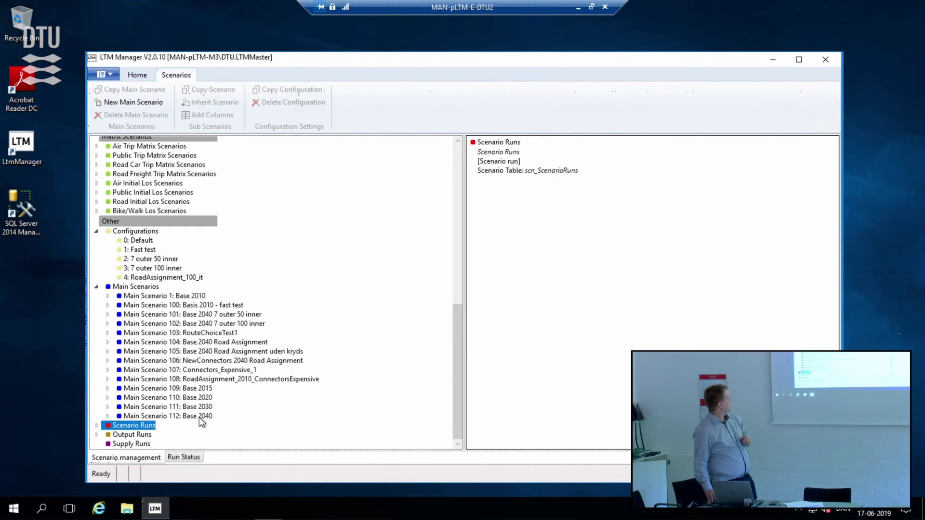
click(97, 426)
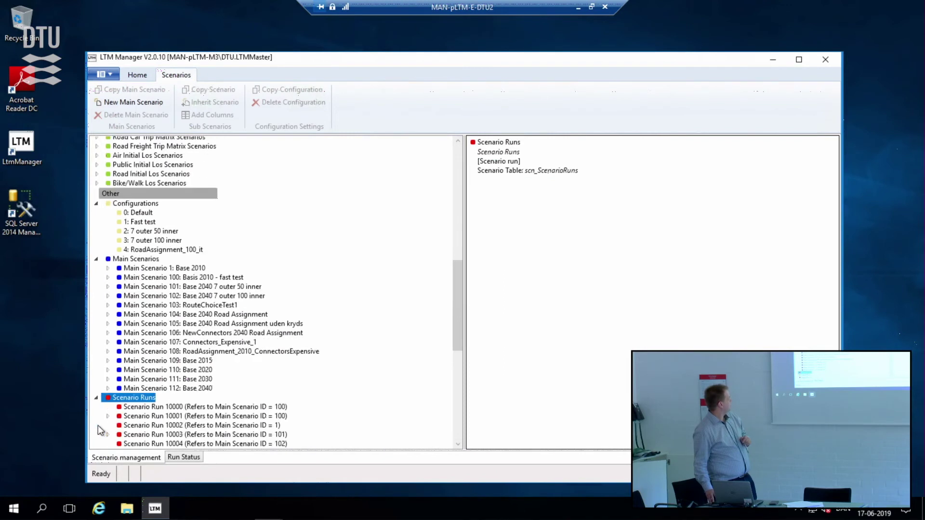
scroll(225, 405, down, 4)
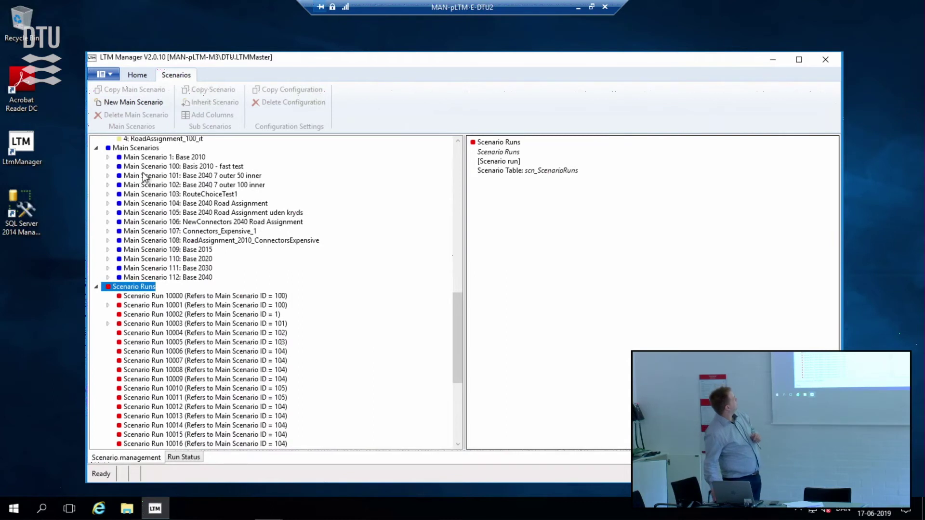
Step: Select Main Scenario 1: Base 2010, show the available Run Model commands, and view Scenario Run 10000
click(145, 158)
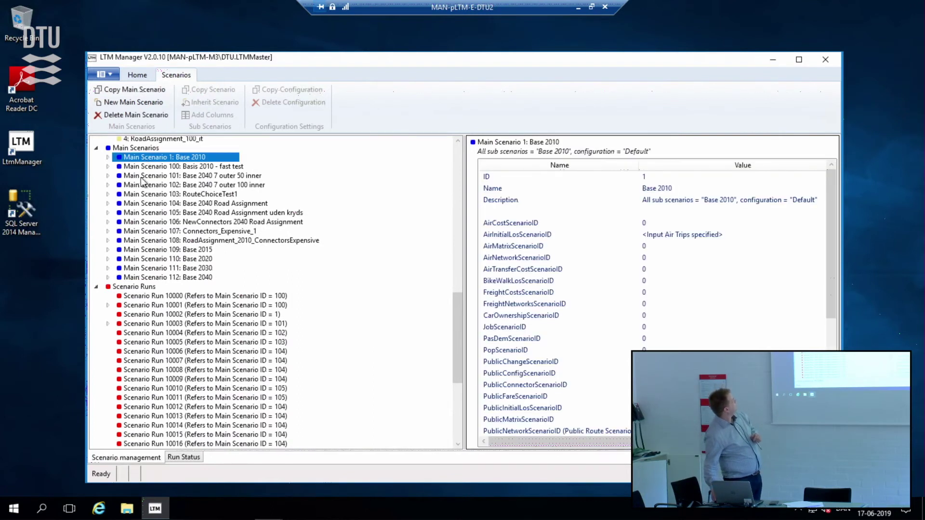
click(143, 77)
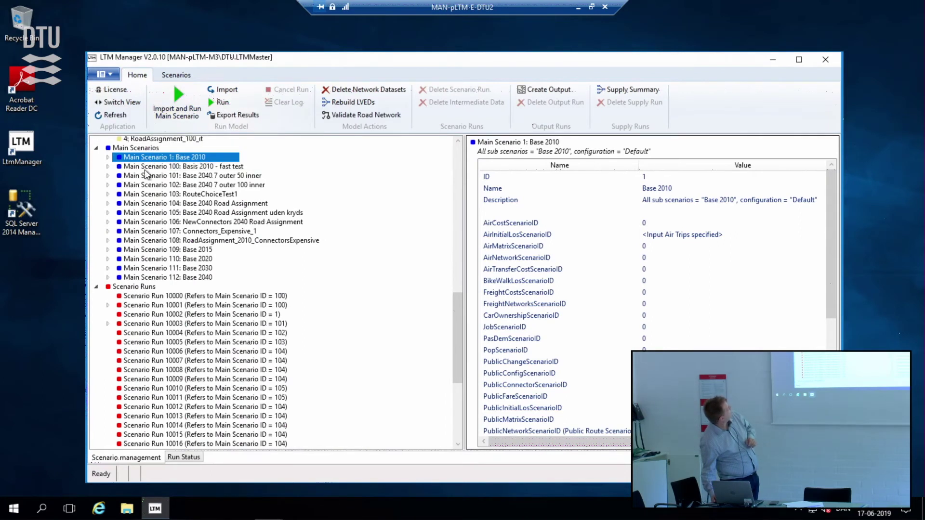
click(168, 296)
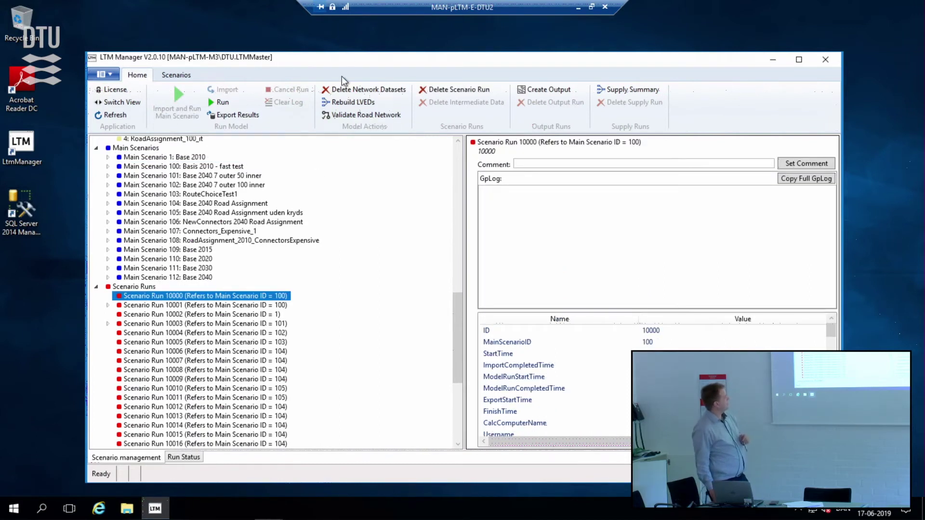
Step: View Scenario Run 10001 and examine its GpLog and its full property list, including the sub scenario IDs and configuration settings
click(286, 307)
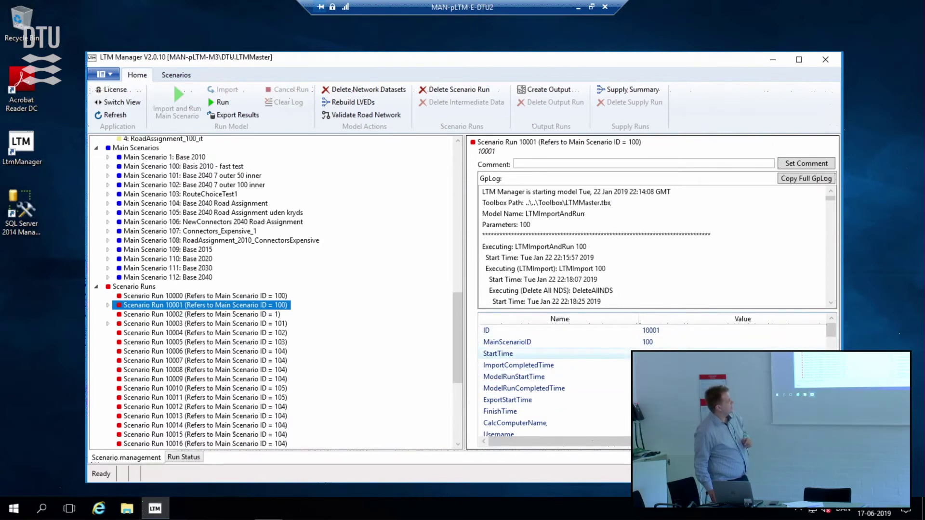
click(624, 332)
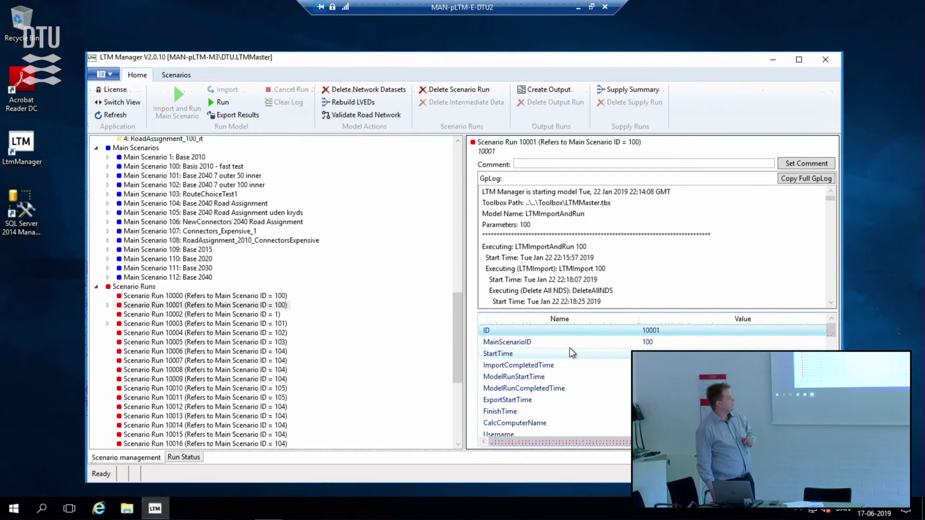
scroll(567, 377, down, 3)
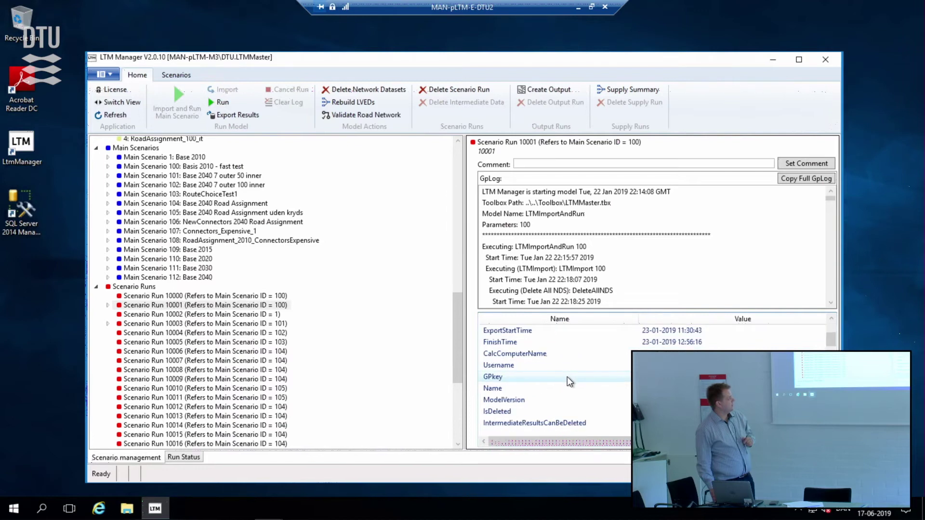
scroll(568, 377, down, 6)
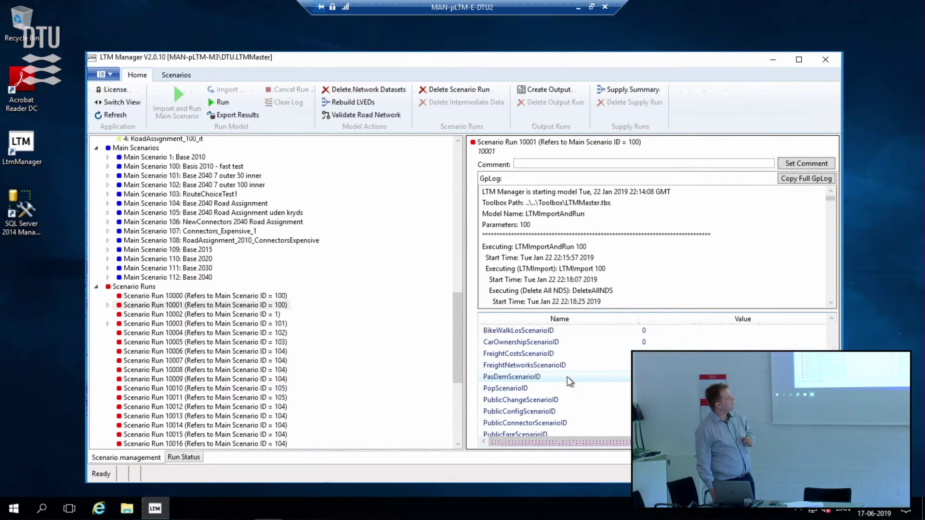
scroll(568, 377, down, 5)
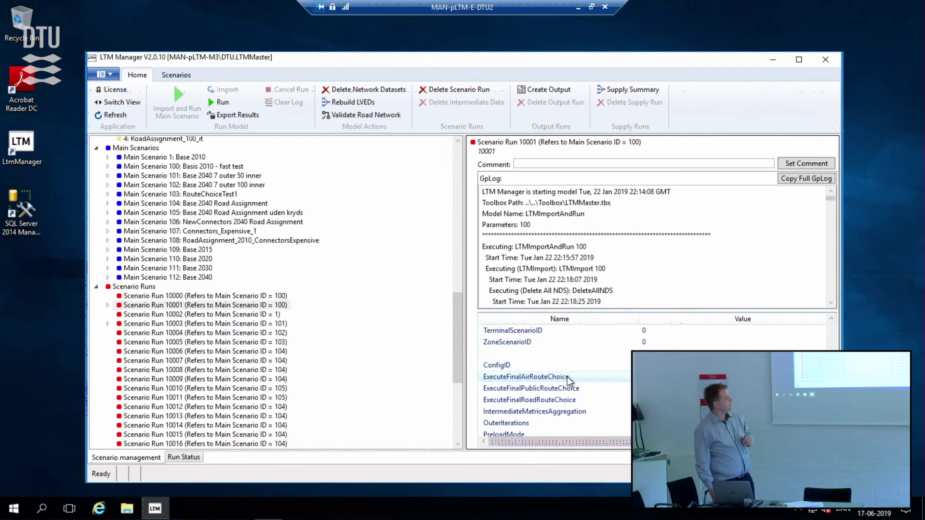
scroll(568, 377, down, 4)
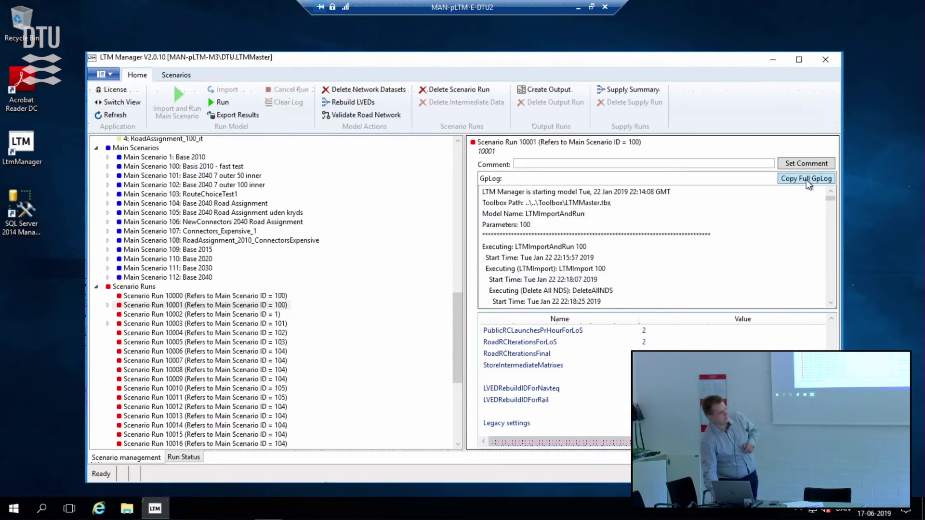
Step: Select Main Scenario 1: Base 2010, look at the Run Status view, and return to scenario management
click(193, 158)
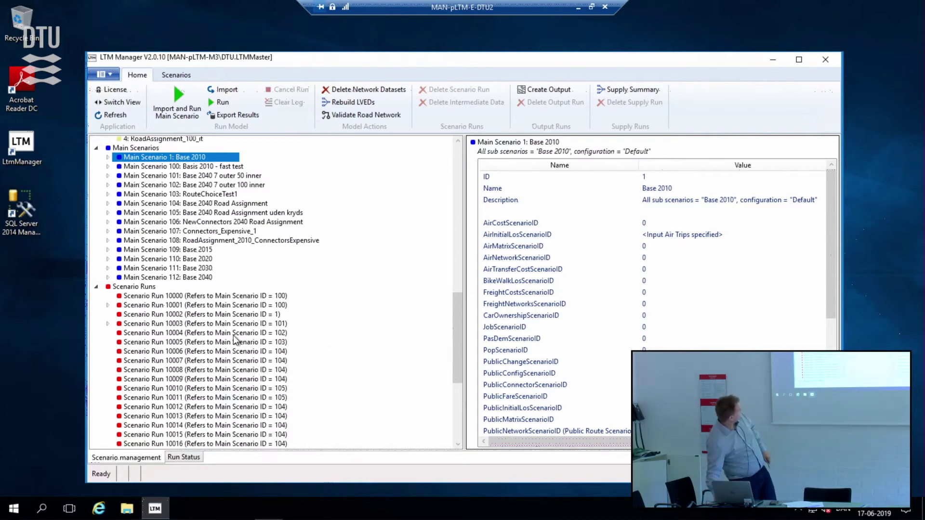
click(184, 458)
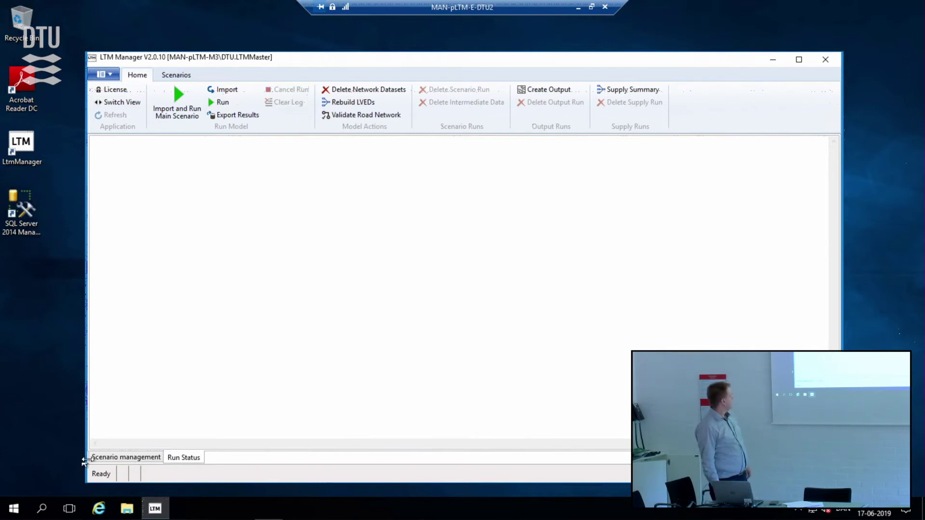
click(129, 458)
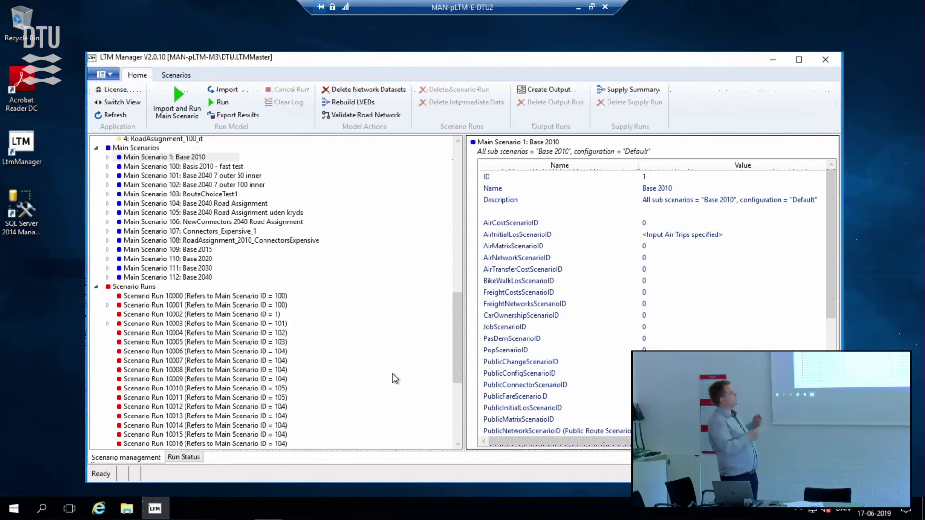
Step: View the tables and columns of the Road Infrastructure sub scenario 0: Base 2010
scroll(176, 230, up, 5)
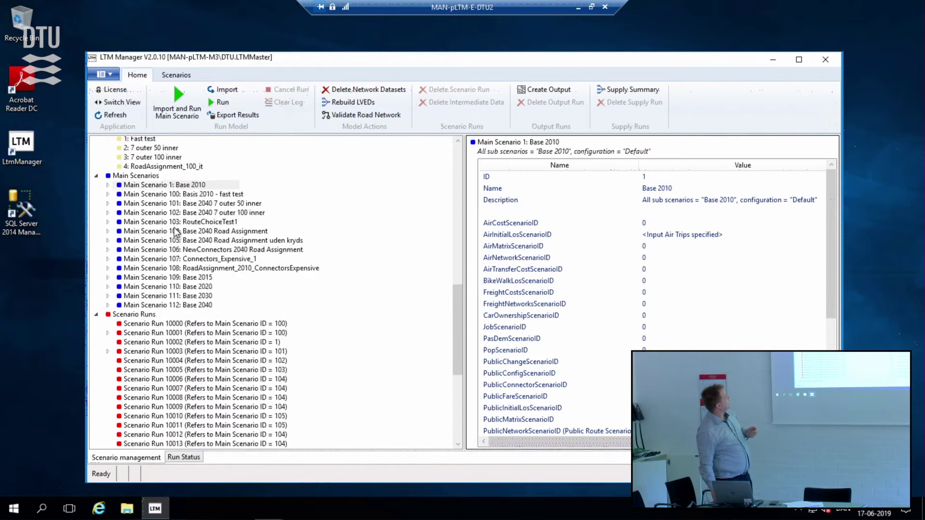
scroll(131, 170, up, 8)
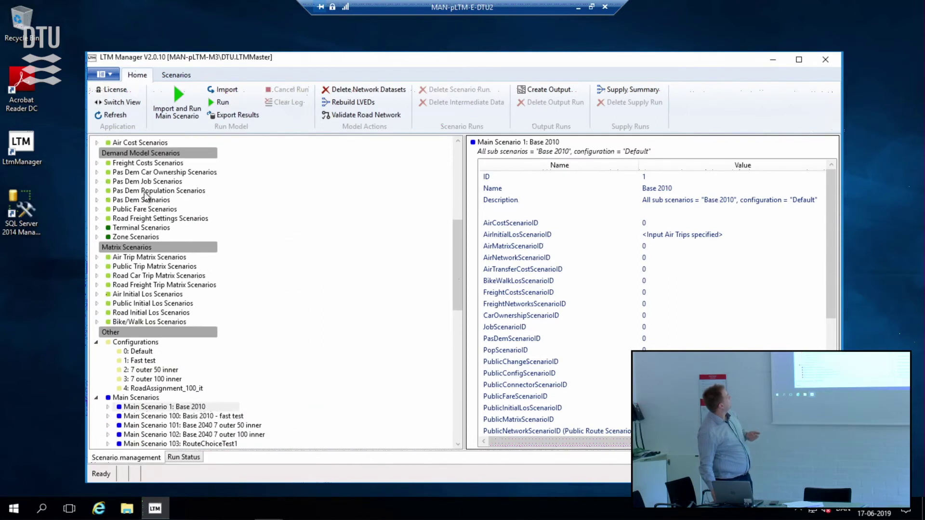
scroll(146, 181, up, 5)
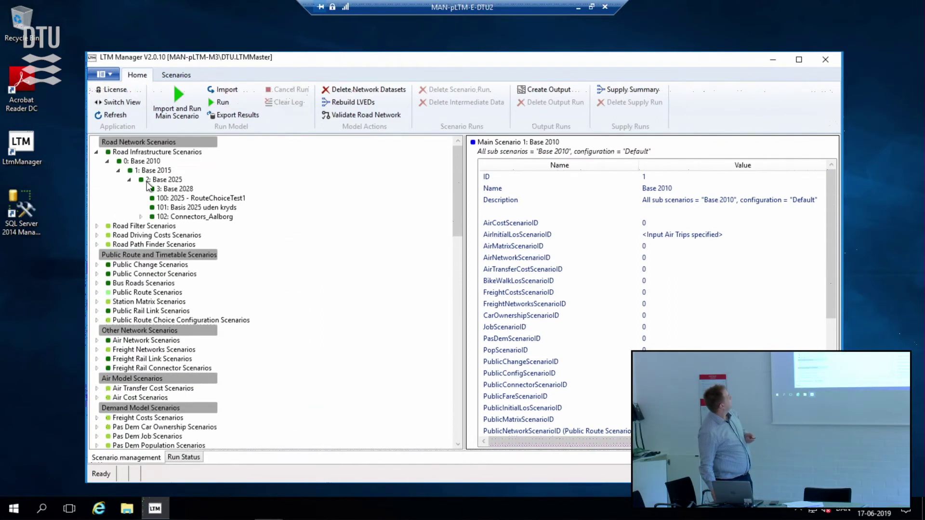
click(146, 161)
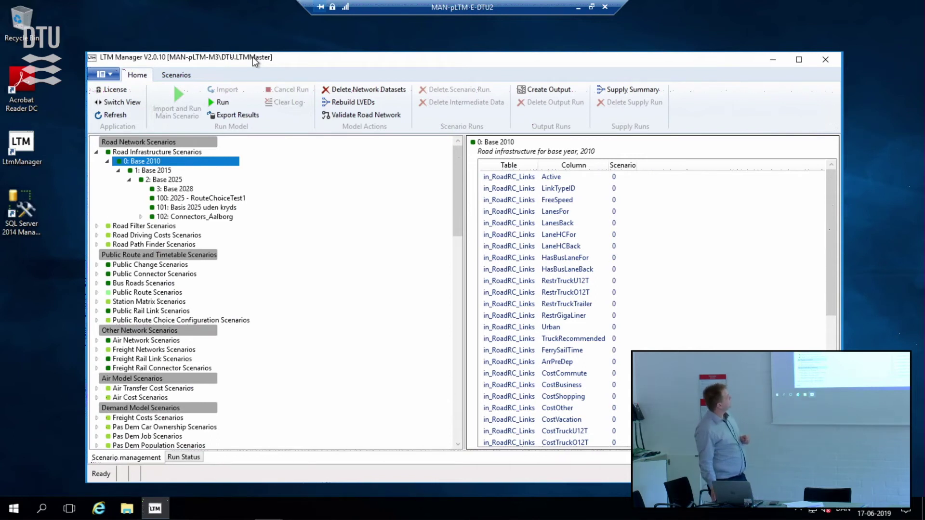
Step: Look through the Scenario Runs list and view the details of Scenario Run 10034 and Scenario Run 10000
scroll(229, 336, down, 7)
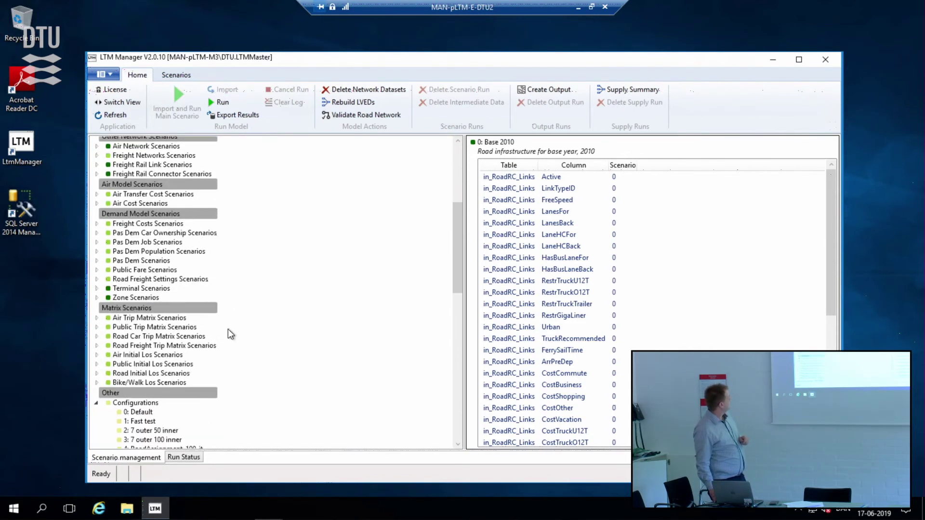
scroll(227, 329, down, 15)
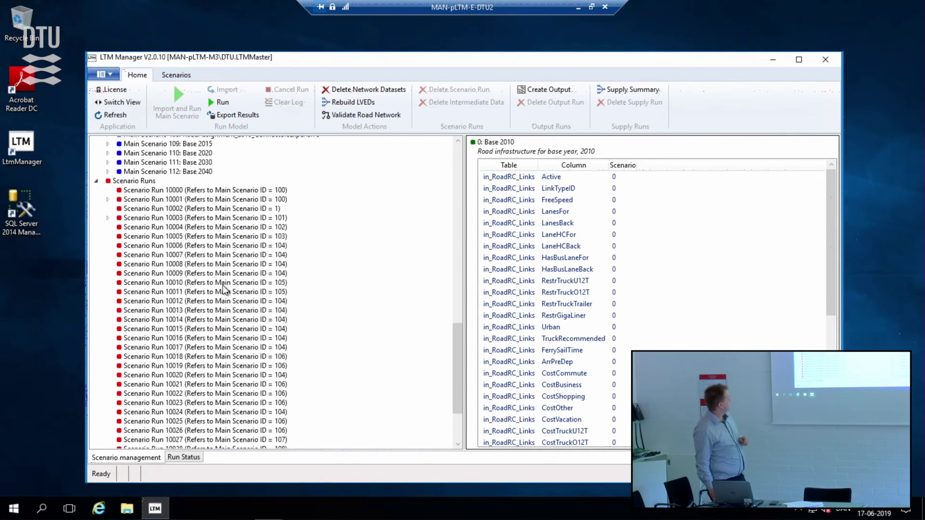
scroll(227, 289, down, 3)
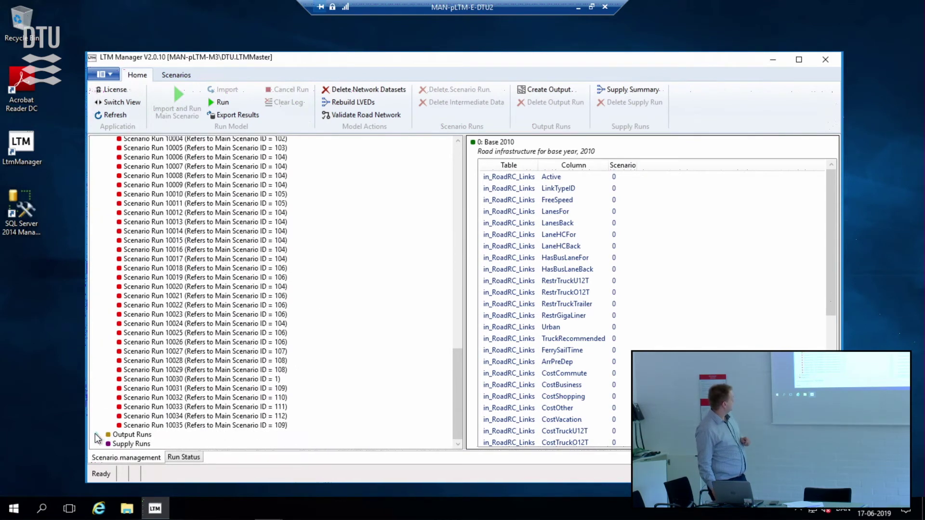
click(123, 417)
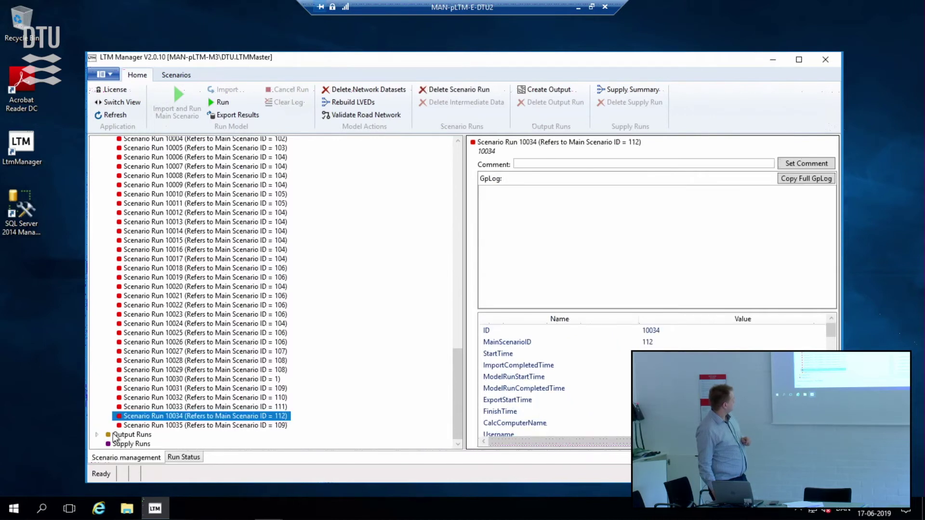
scroll(168, 267, up, 6)
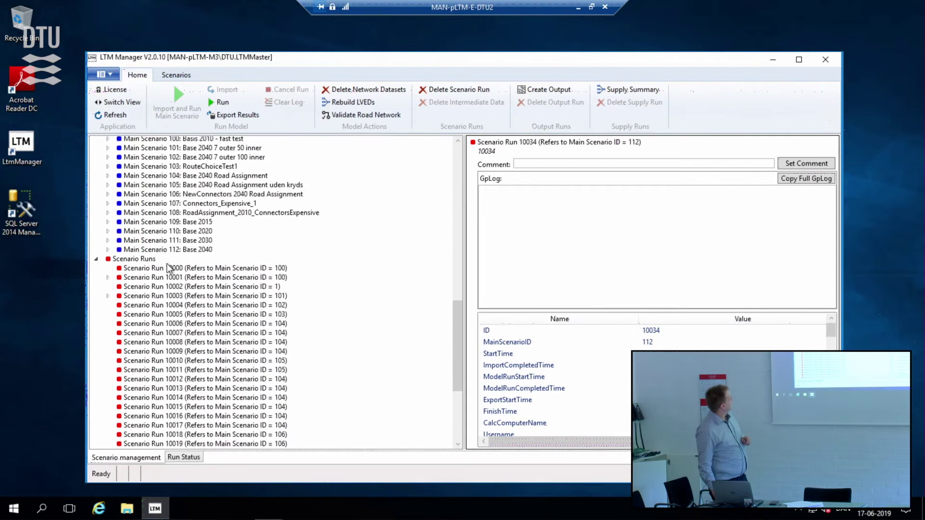
click(169, 268)
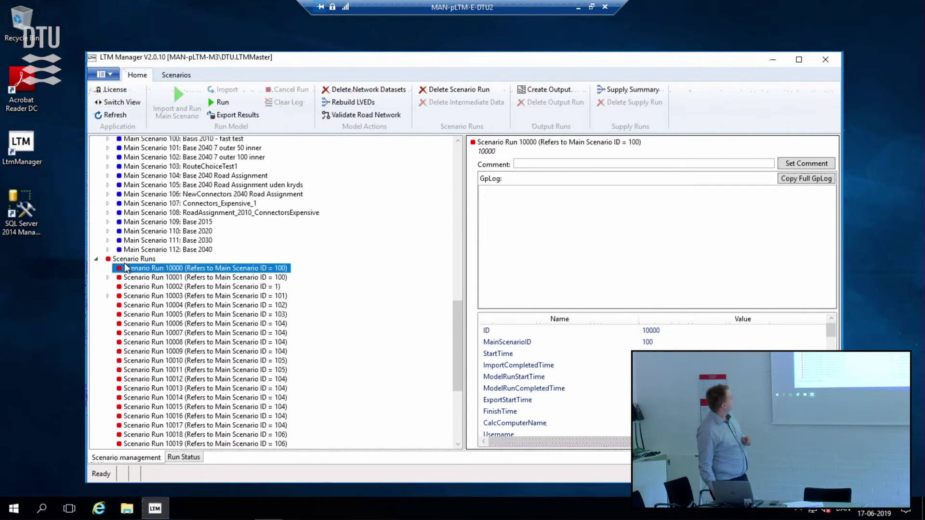
scroll(130, 272, down, 6)
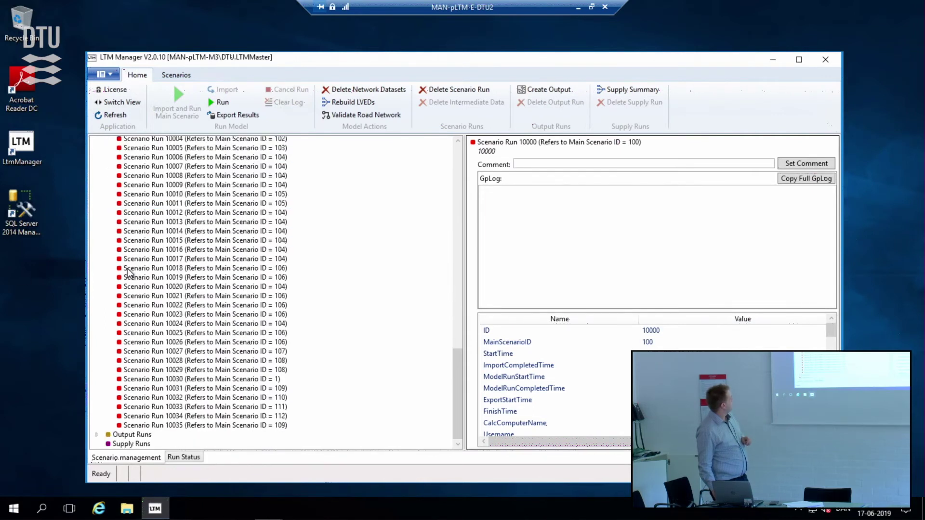
Step: Expand Output Runs to view Output Run 1, and inspect the Create Output options without creating an output
click(98, 437)
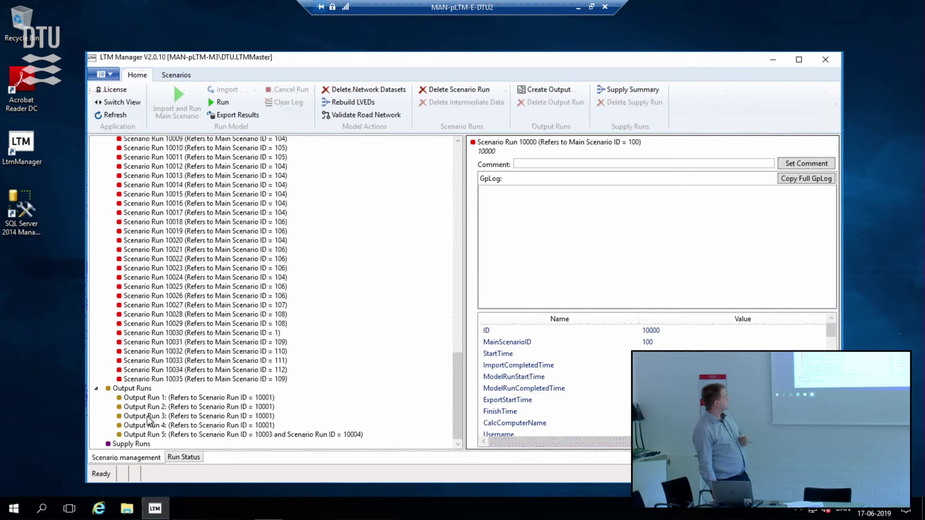
click(138, 389)
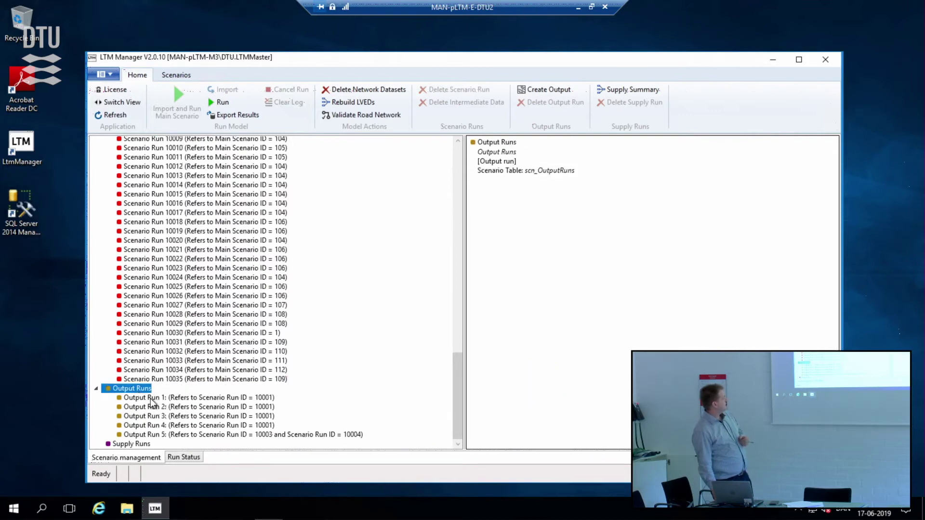
click(152, 399)
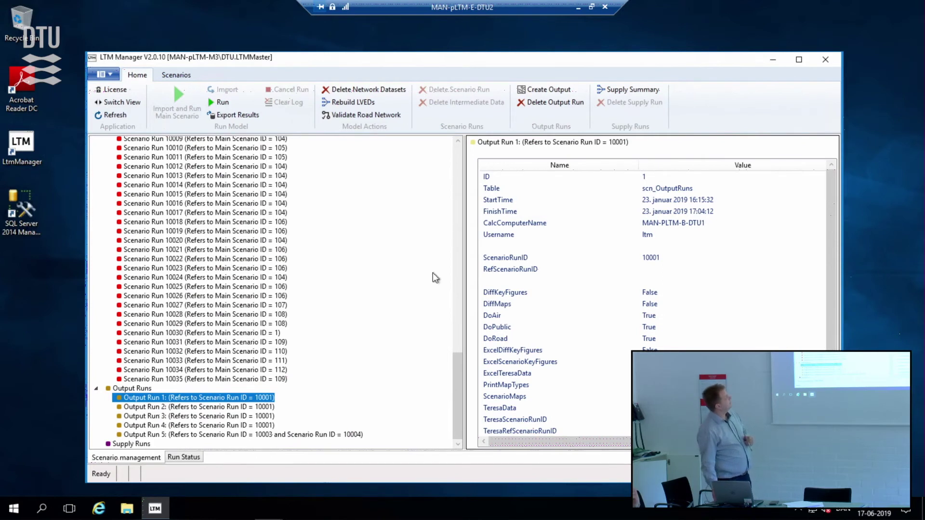
click(564, 90)
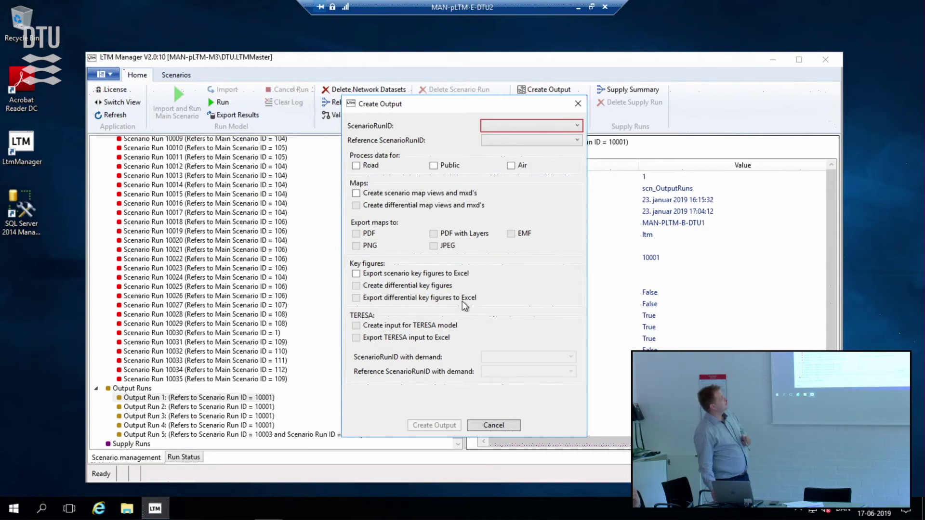
click(577, 104)
Step: Expand Scenario Run 10001 and examine the output runs linked to it, from Output Run 1 to Output Run 4
scroll(160, 329, up, 1)
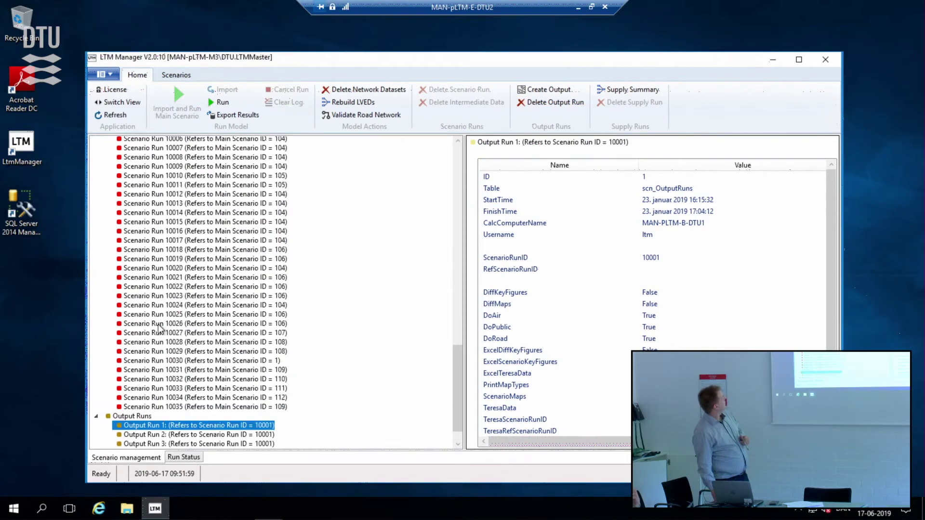
click(107, 286)
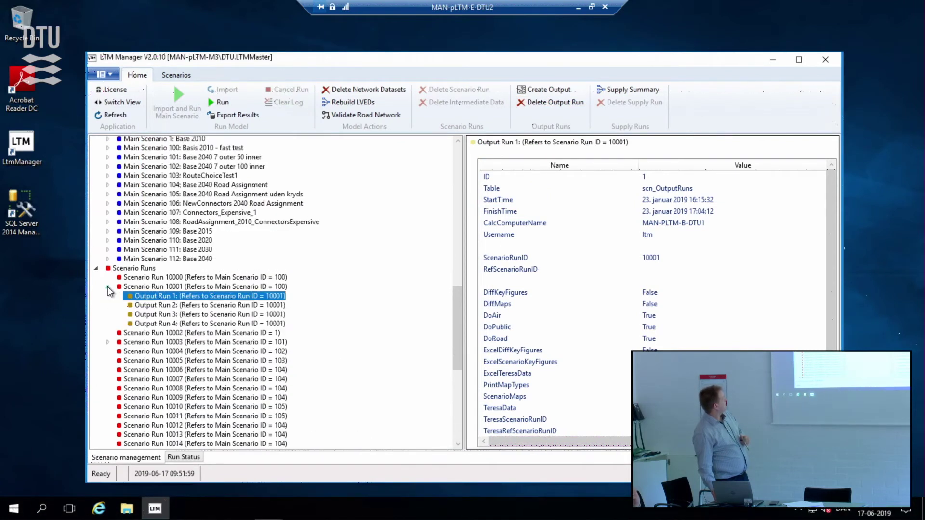
click(189, 306)
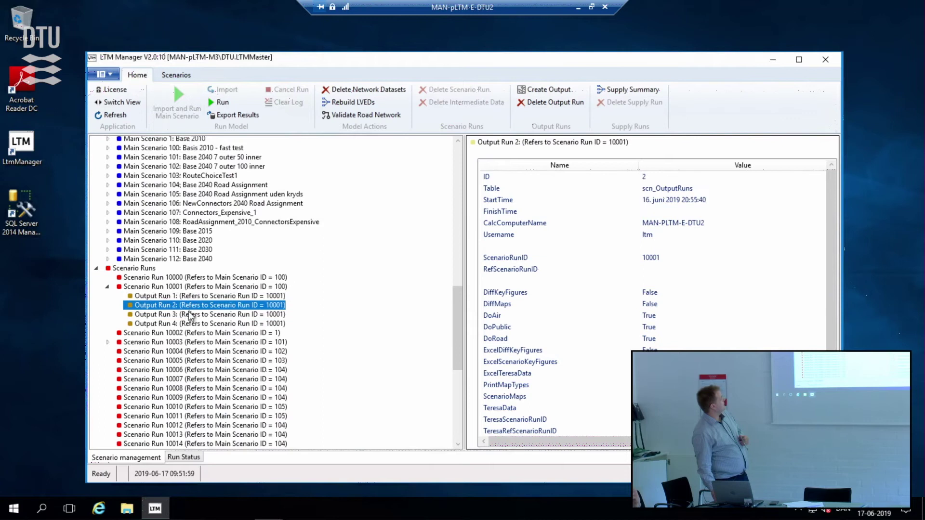
click(189, 315)
click(193, 321)
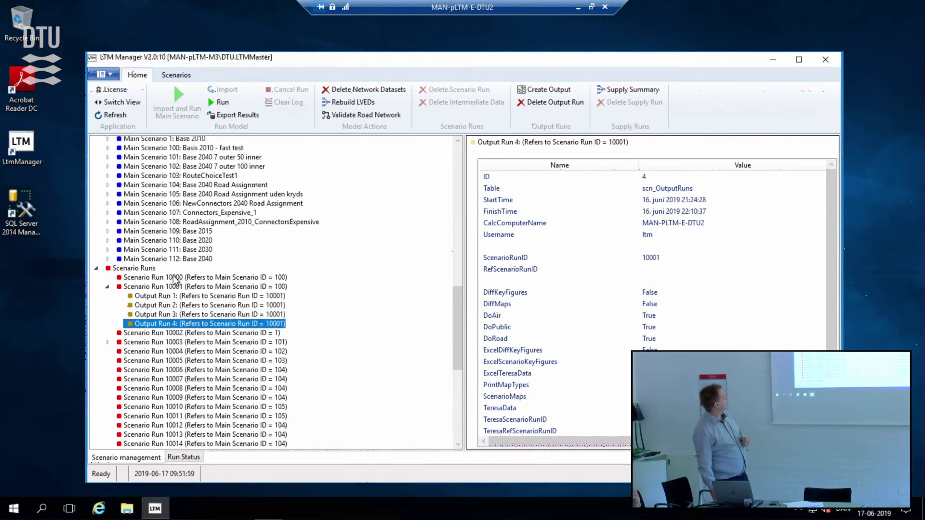
click(192, 283)
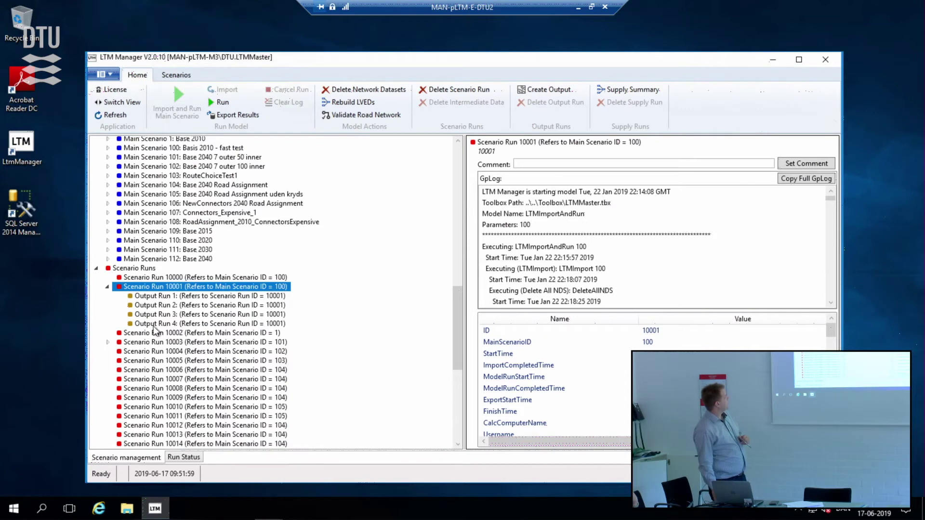
click(155, 297)
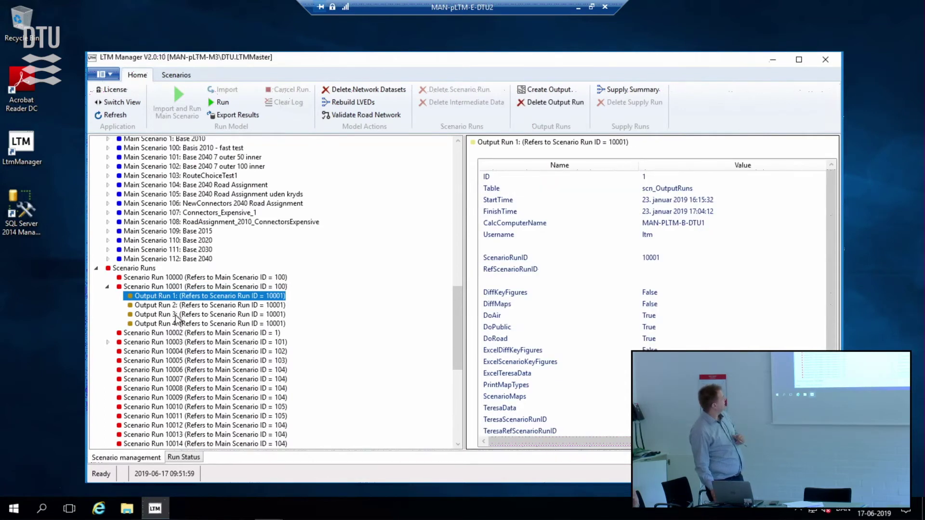
Step: View the properties of Output Run 5 in the Output Runs list, including its scenario run and reference scenario run IDs
scroll(183, 324, down, 6)
scroll(186, 325, down, 3)
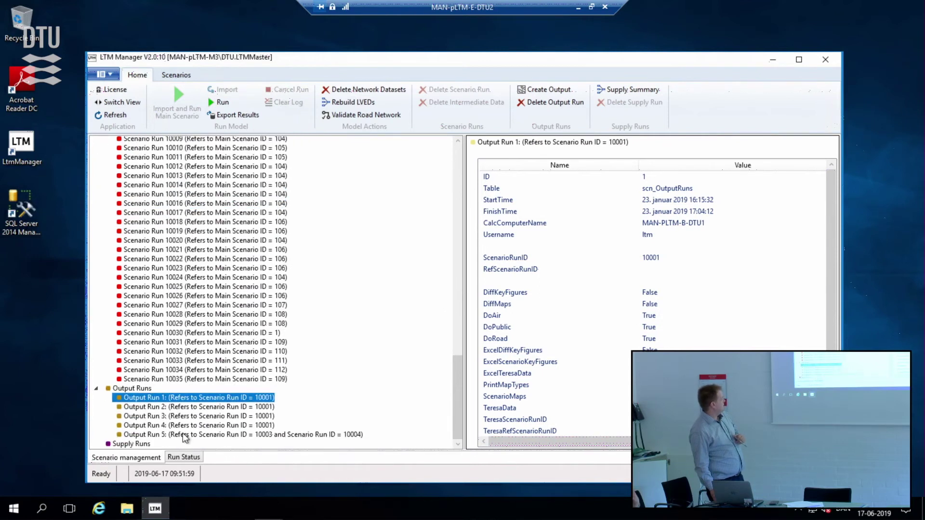
click(185, 435)
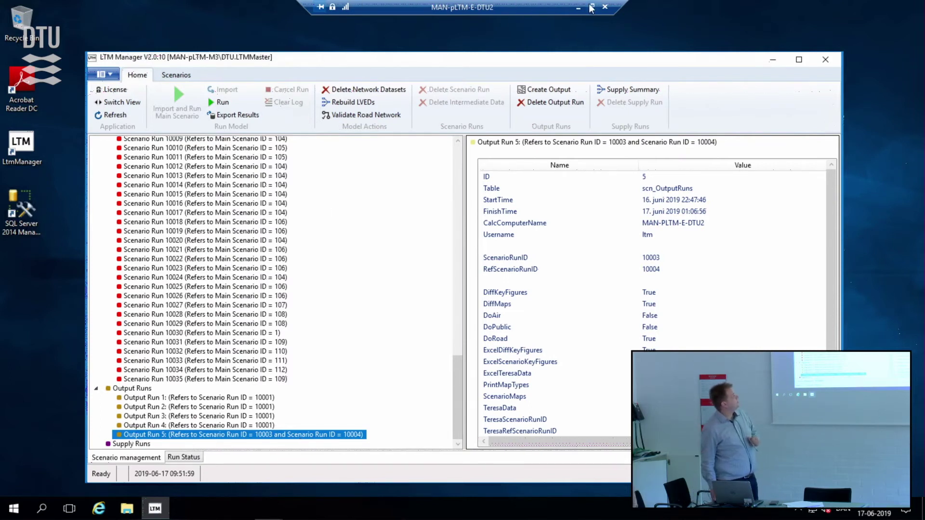
Step: Switch to the PowerPoint presentation and show the slide "LTM Scenariestyringsprincipper"
scroll(287, 262, up, 2)
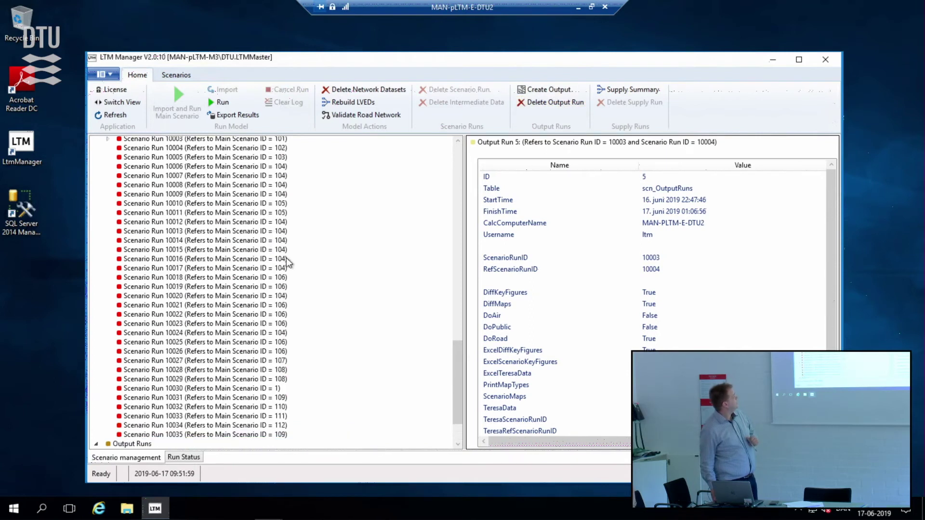
scroll(288, 261, up, 20)
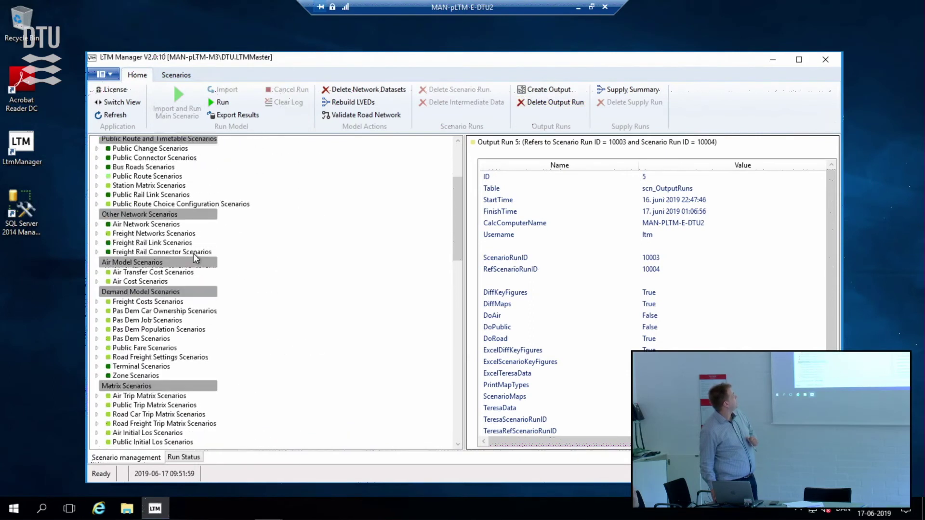
scroll(192, 253, up, 4)
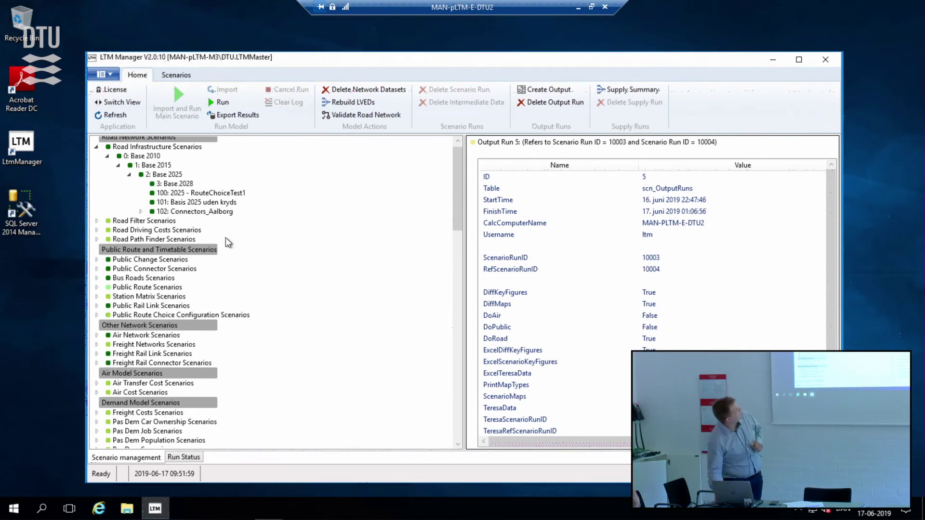
click(577, 8)
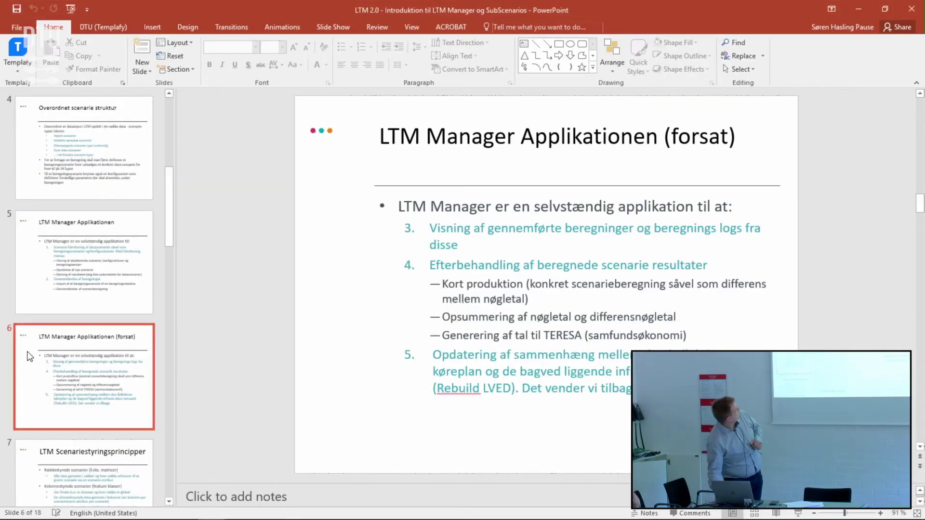
click(97, 465)
scroll(96, 465, down, 1)
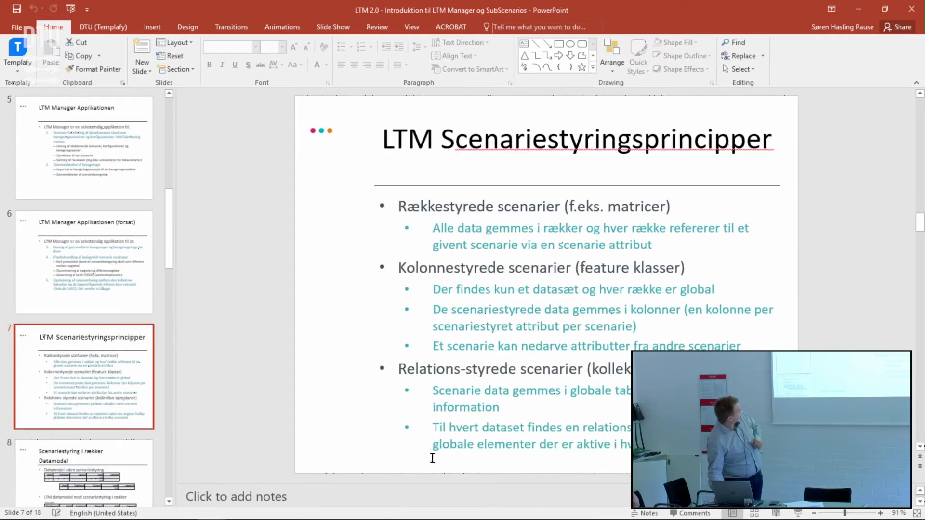
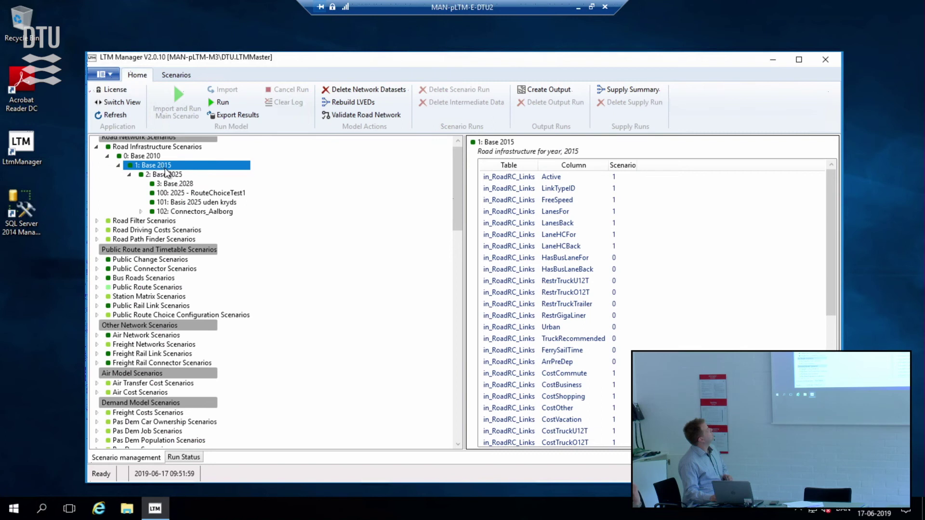
Step: Examine the defining scenarios of the Base 2015 road link columns from Active to HasBusLaneFor
click(553, 178)
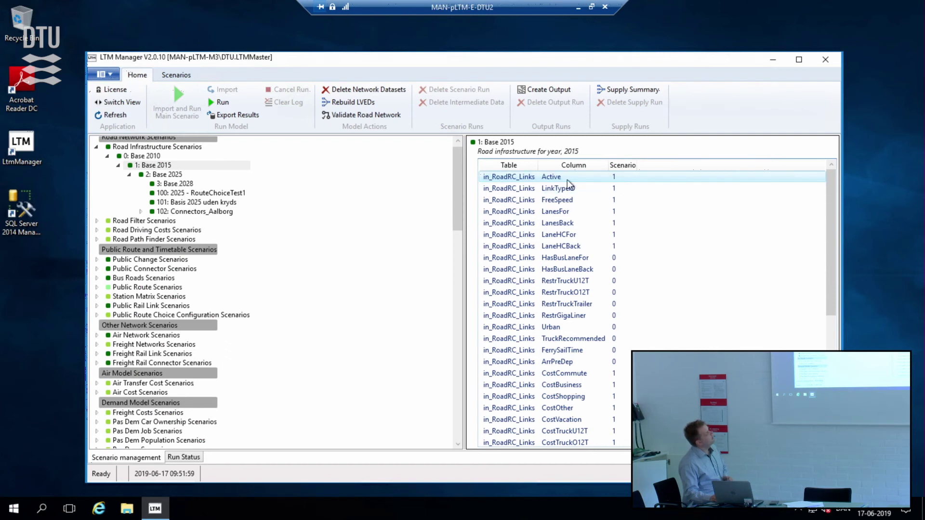
click(613, 179)
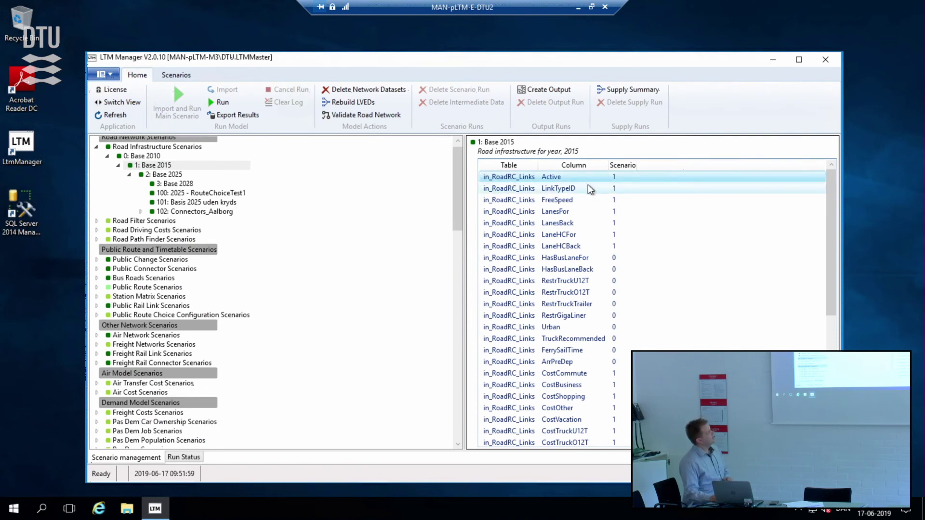
click(587, 197)
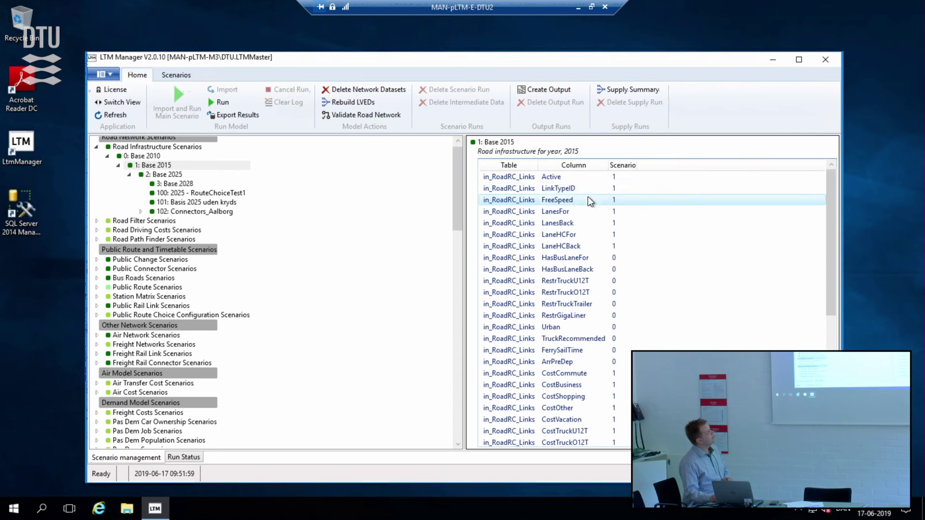
click(589, 209)
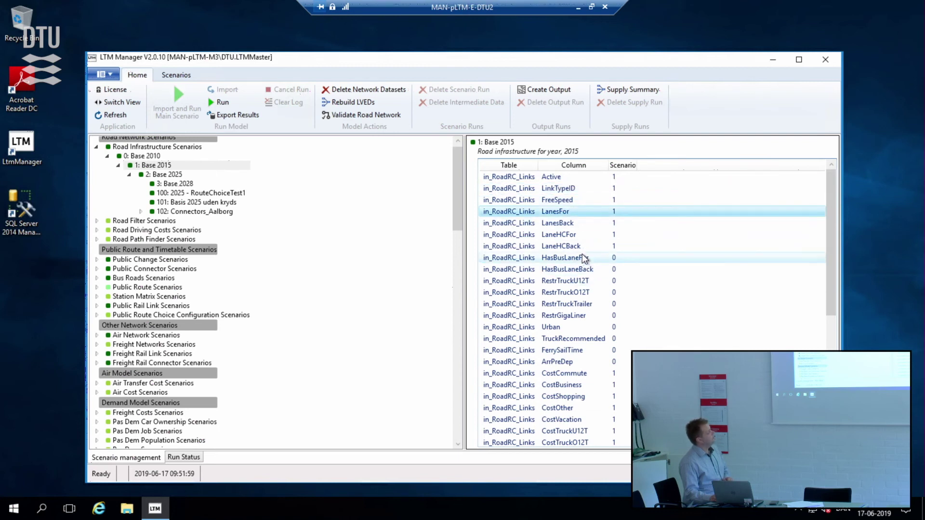
click(584, 259)
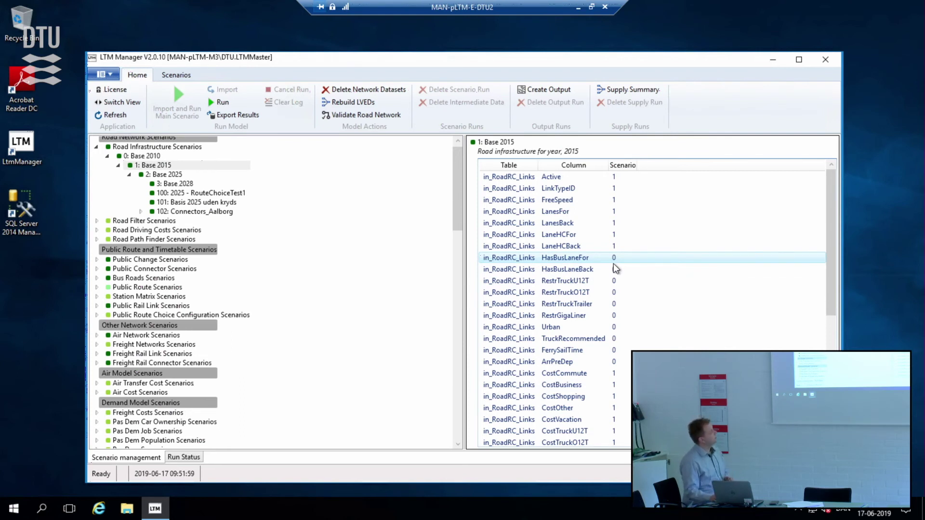
Step: Look through the remaining Base 2015 columns down to the connector and intersection entries, singling out the DSV column
scroll(615, 262, down, 3)
scroll(592, 269, down, 2)
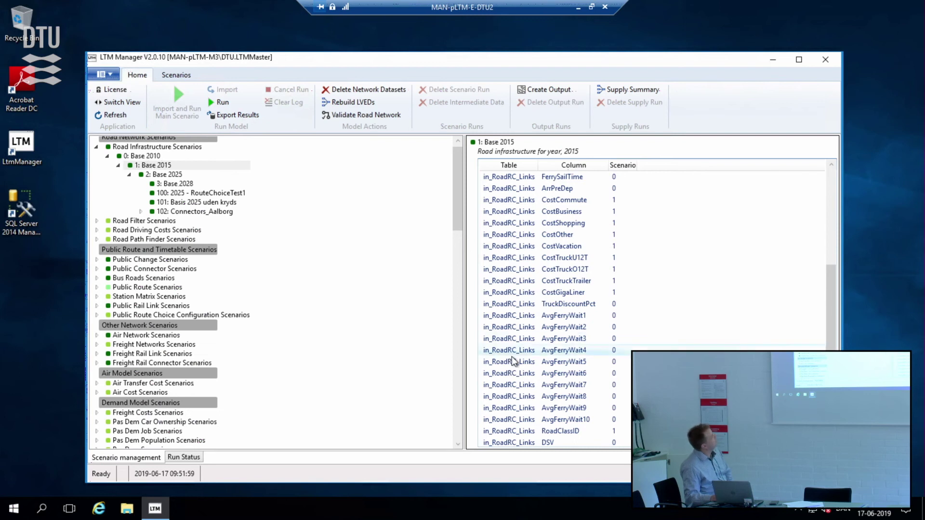
scroll(538, 390, up, 1)
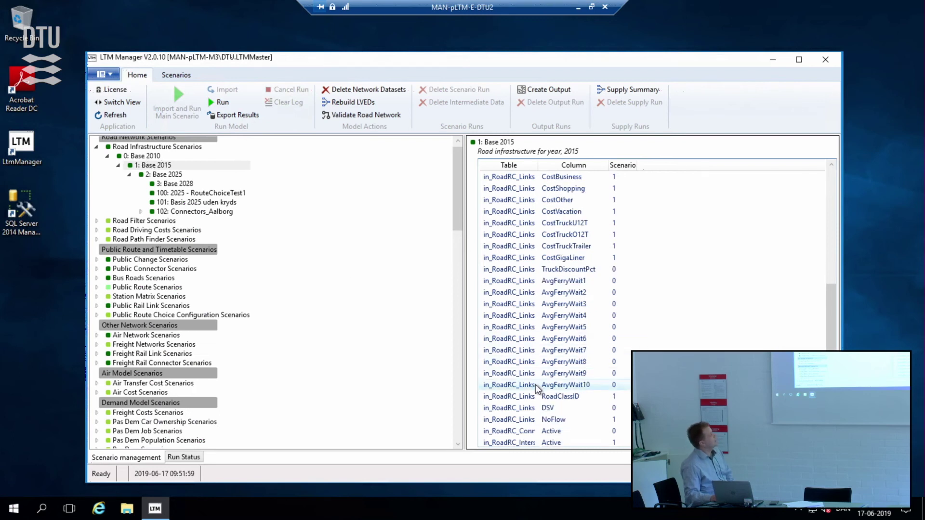
scroll(542, 376, down, 3)
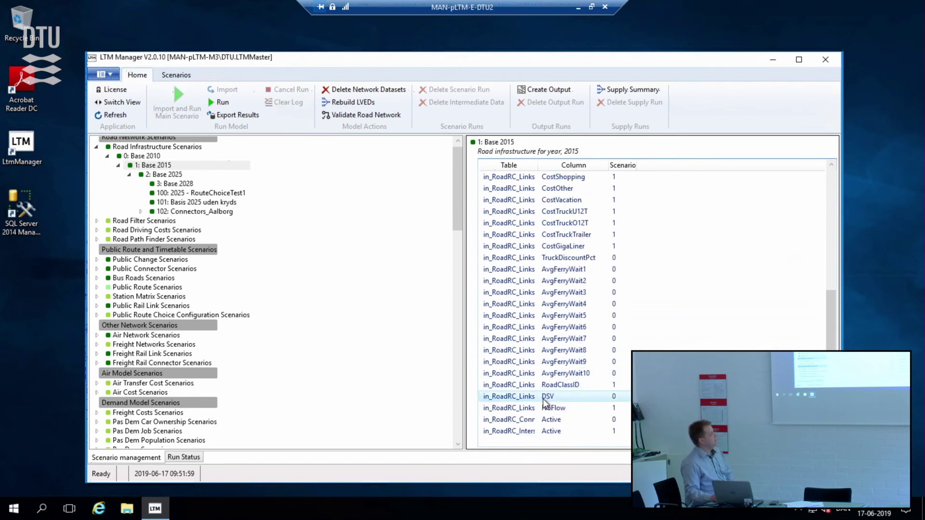
click(546, 400)
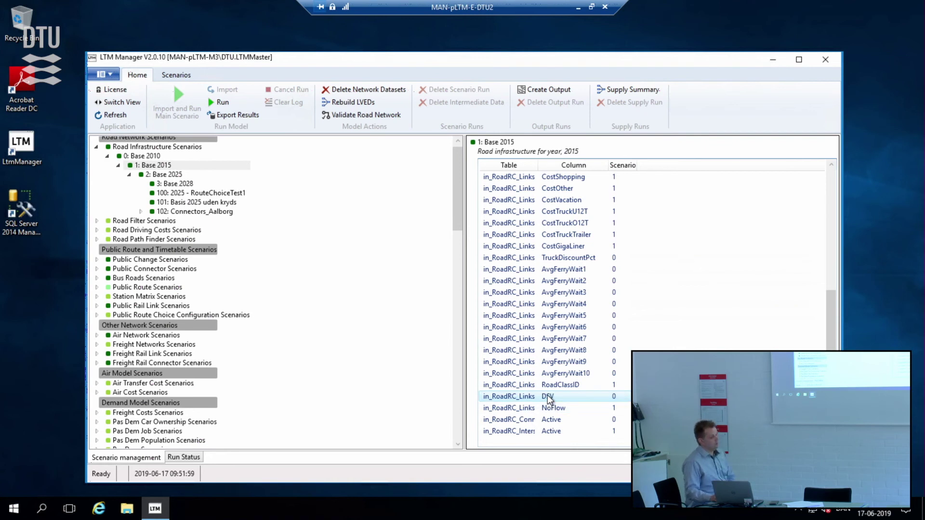
Step: View the columns of road infrastructure scenario Base 2028 and examine the defining scenarios of FreeSpeed, LinkTypeID and ArrPreDep
click(178, 185)
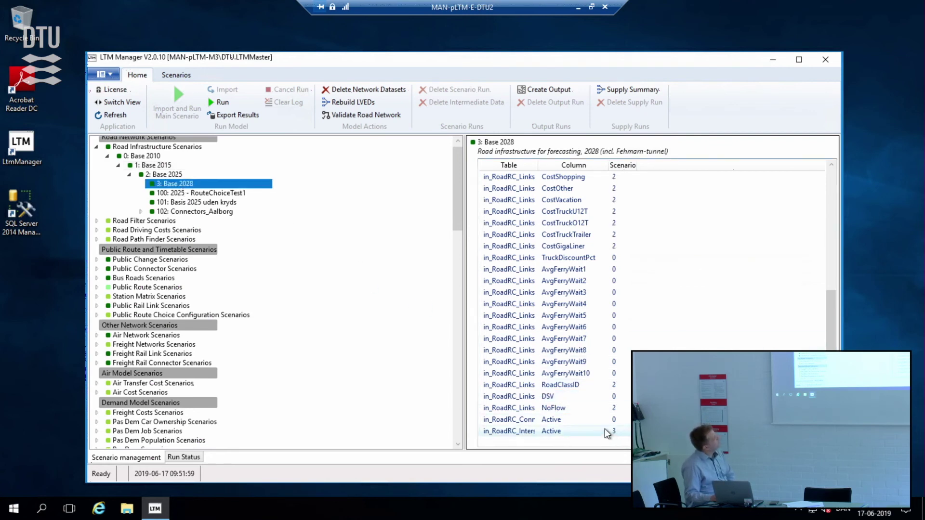
scroll(603, 429, up, 7)
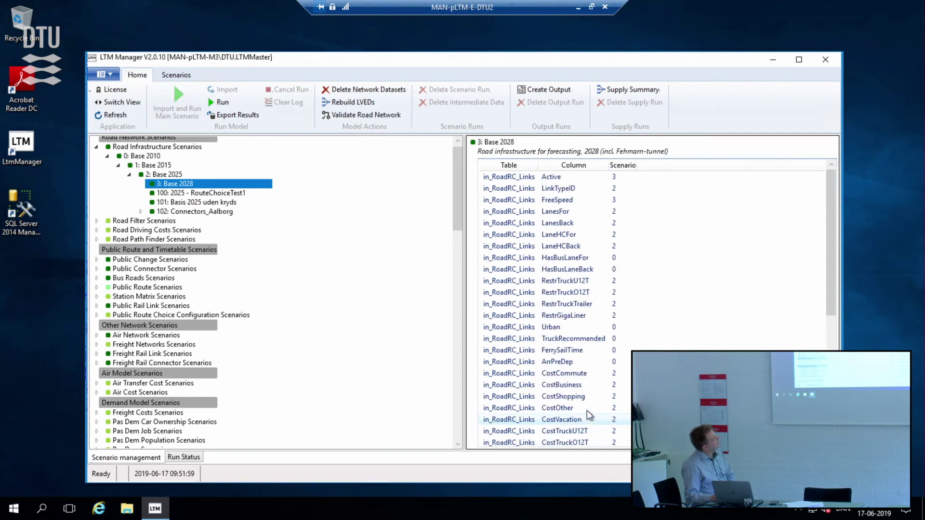
click(544, 202)
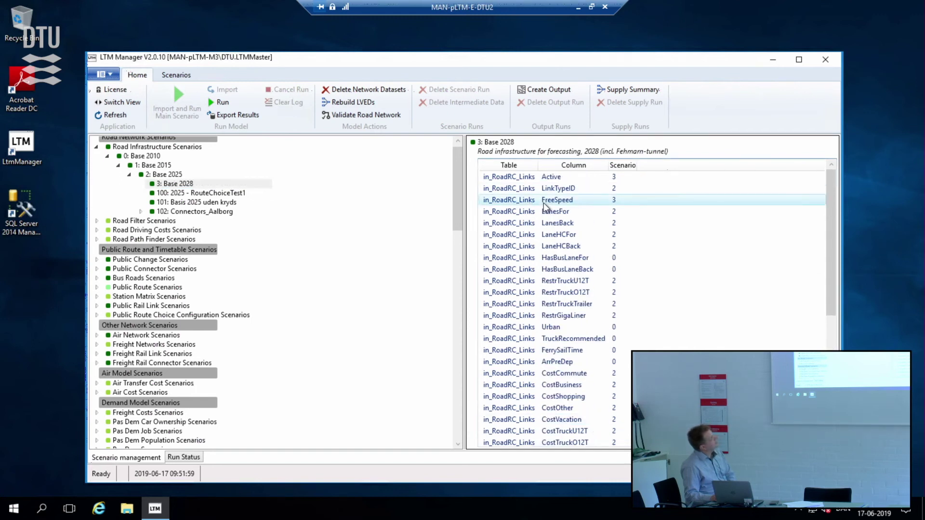
click(612, 190)
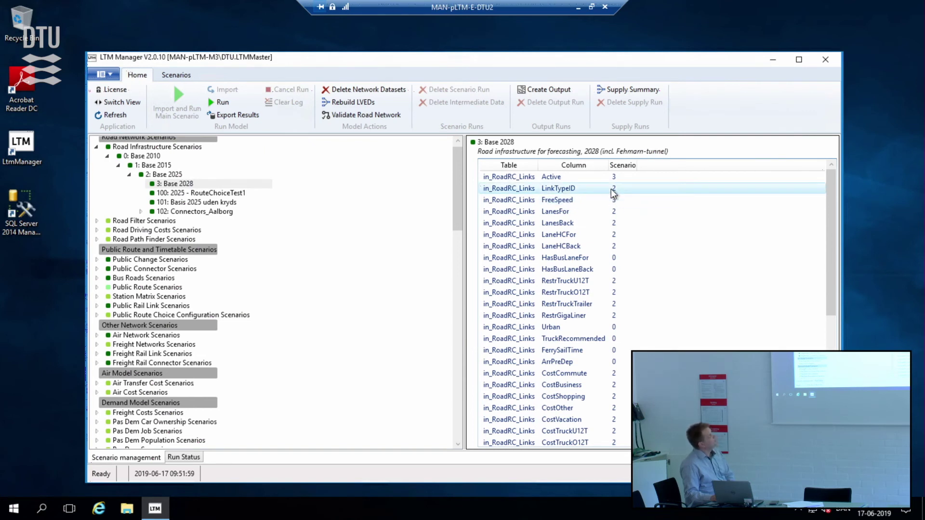
scroll(570, 306, down, 1)
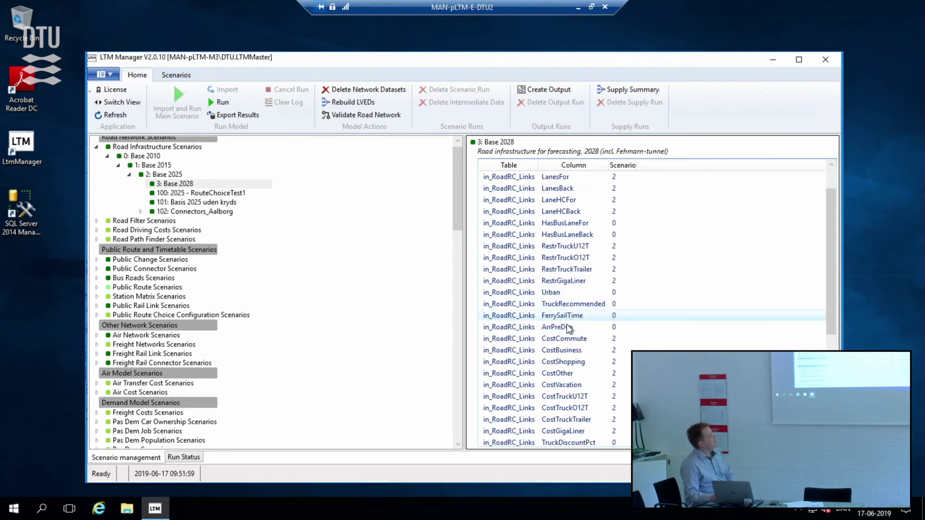
click(562, 325)
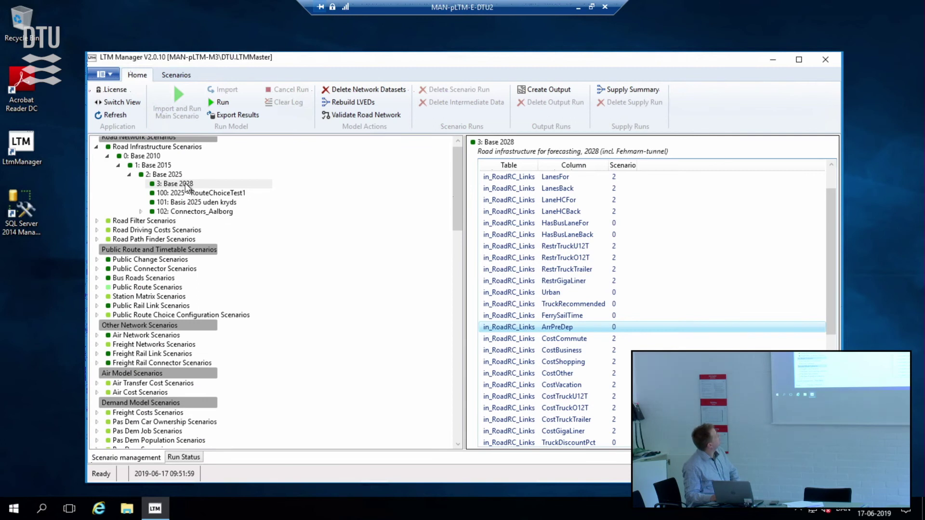
Step: Start an inherited scenario from road infrastructure scenario Base 2025 and place the Create Scenario dialog in clear view
right_click(167, 175)
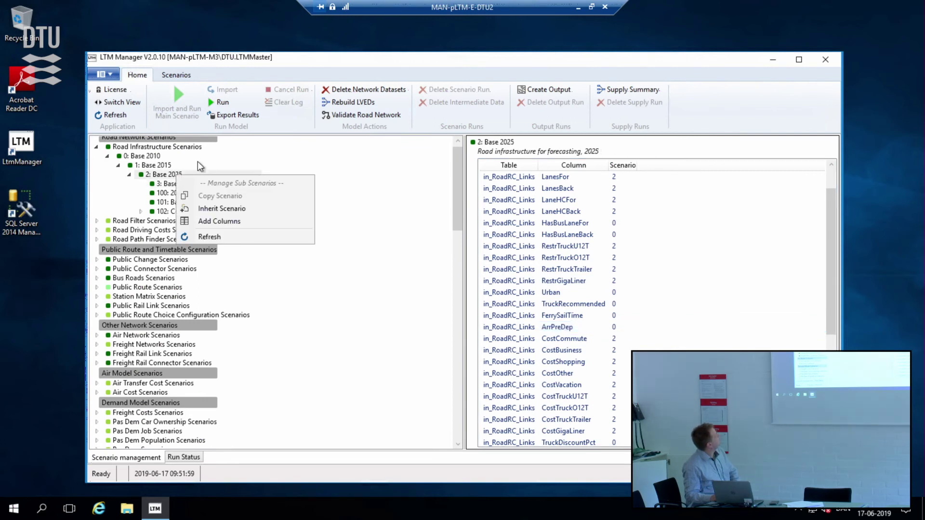
click(163, 166)
click(166, 174)
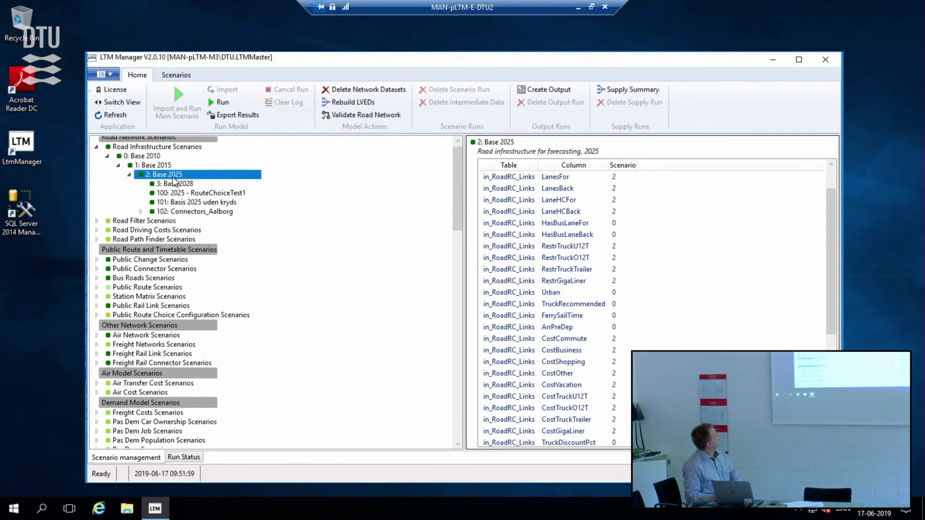
right_click(174, 181)
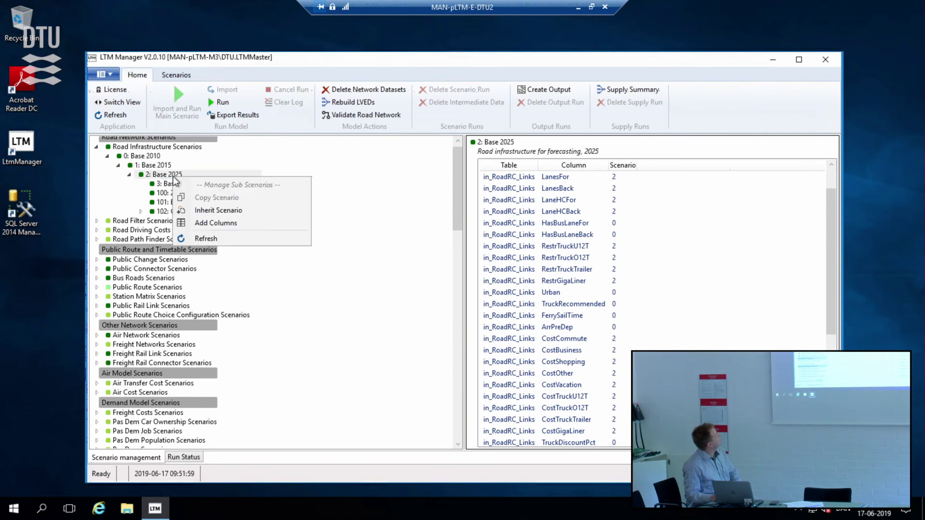
click(221, 211)
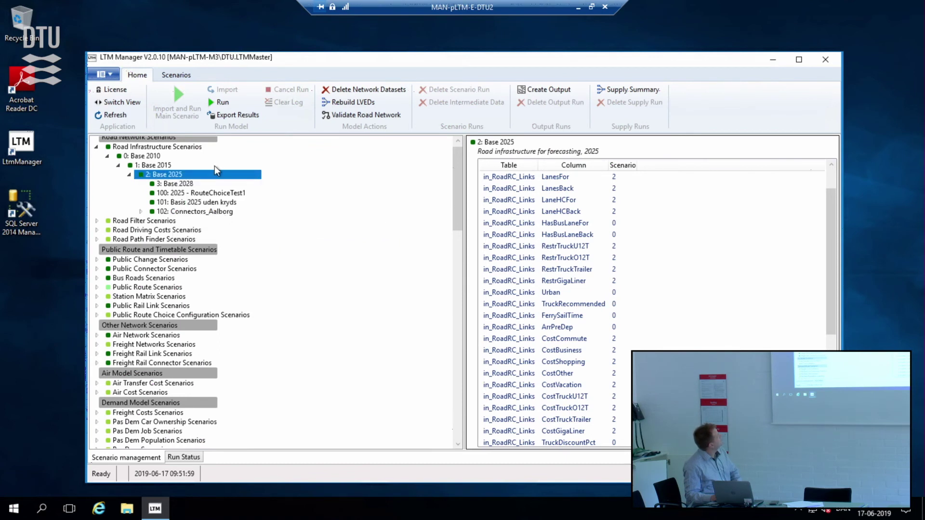
click(253, 98)
drag(257, 89, 510, 221)
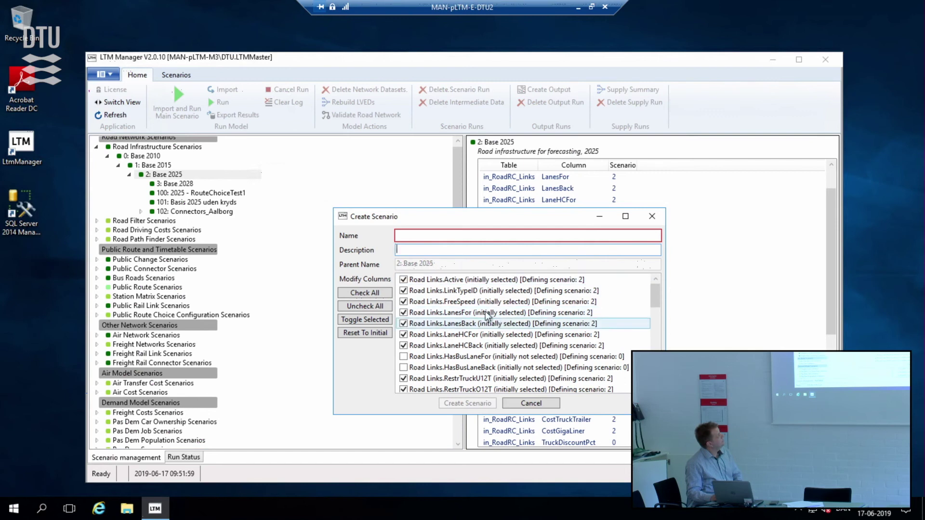
Step: Review the modifiable columns of the new scenario and include Road Links.HasBusLaneFor and Road Links.HasBusLaneBack
scroll(496, 328, down, 3)
scroll(497, 329, down, 5)
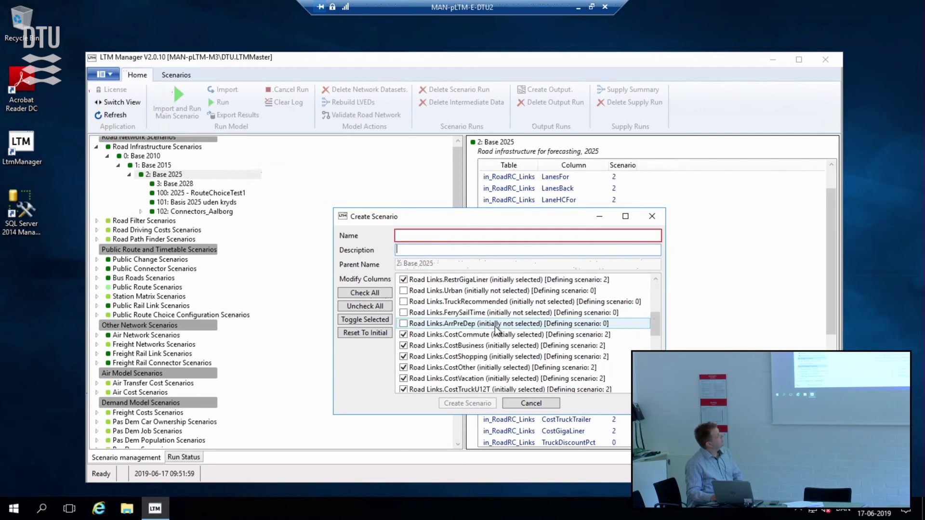
scroll(497, 329, down, 3)
scroll(410, 365, up, 6)
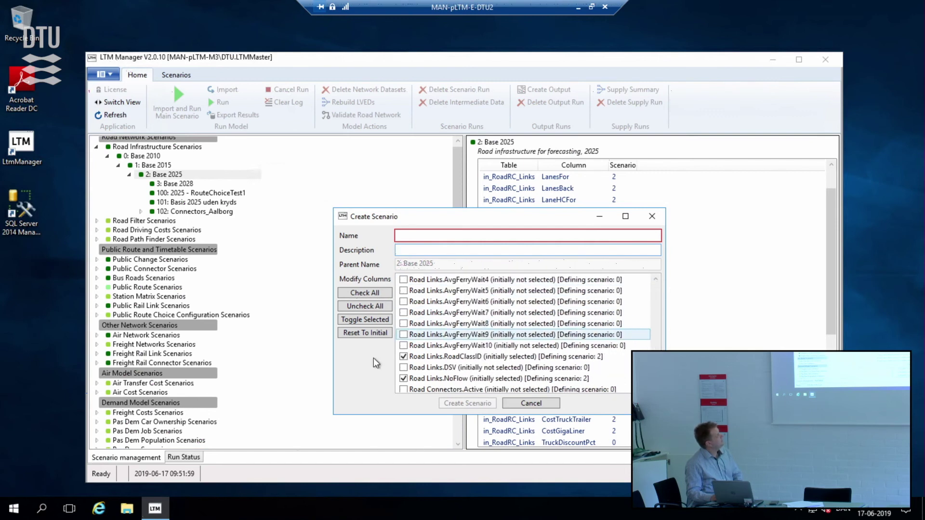
scroll(412, 369, up, 5)
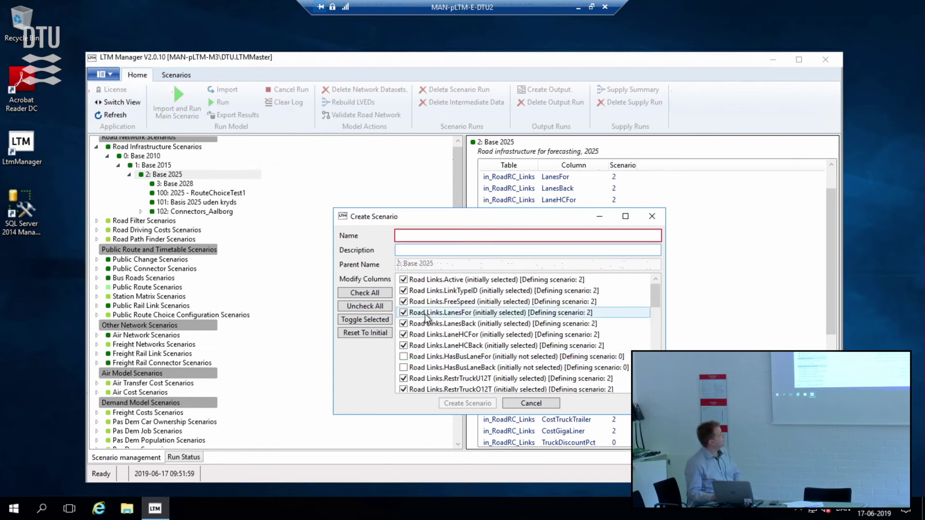
click(404, 357)
click(404, 367)
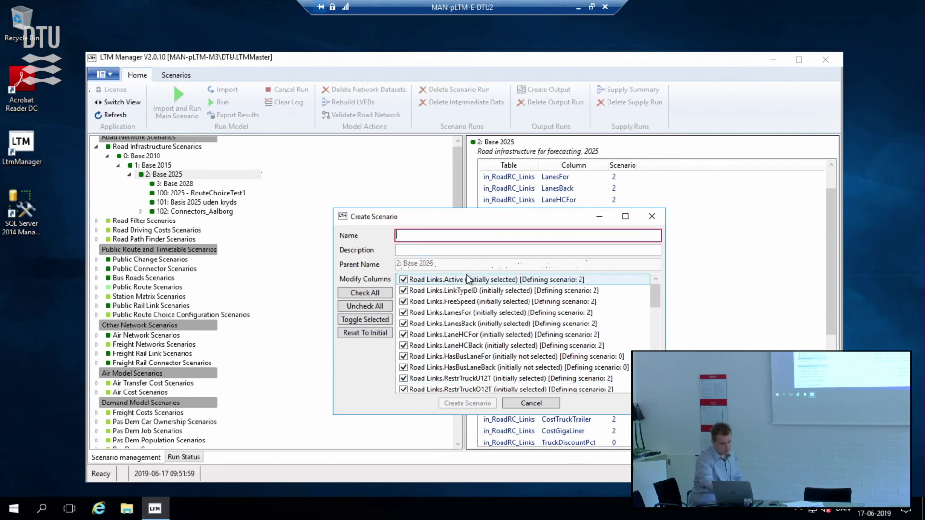
Step: Name the new scenario "my demo" and look further through its column selection
text(m)
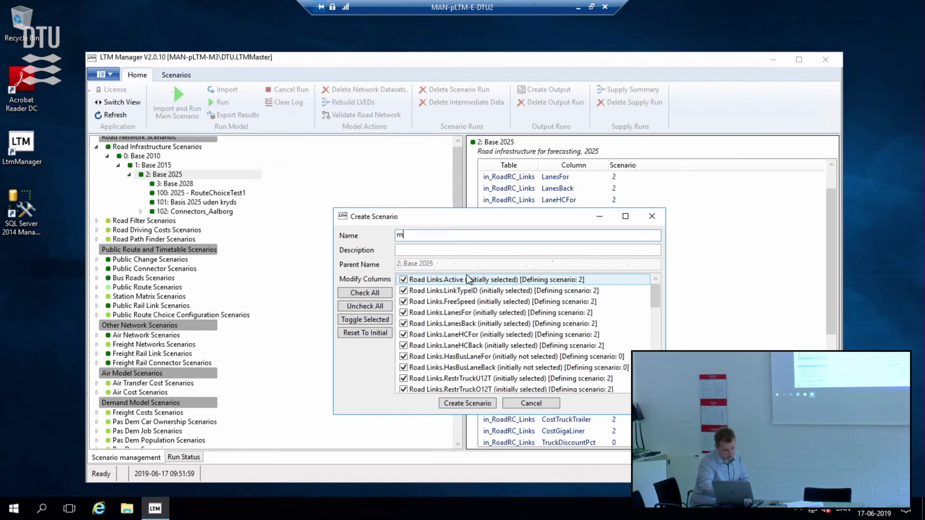
text(y deno)
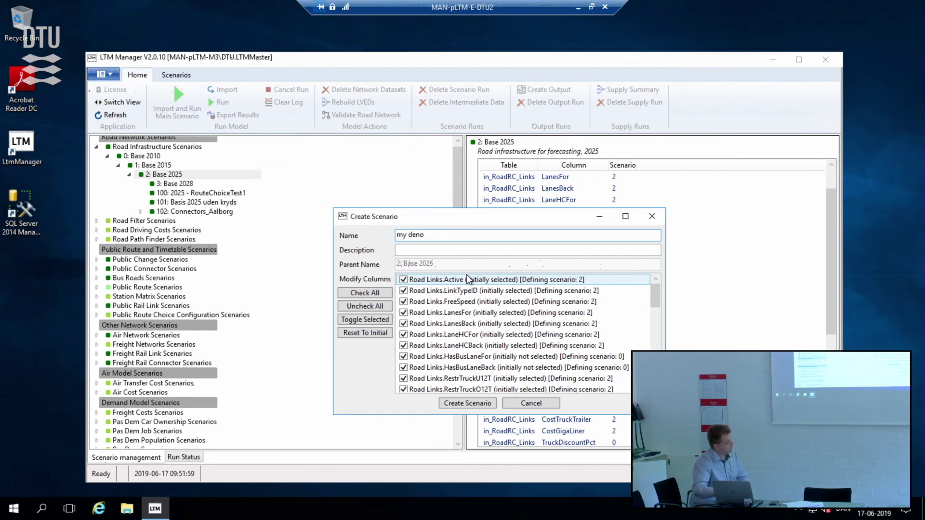
key(BackSpace)
key(BackSpace)
text(m)
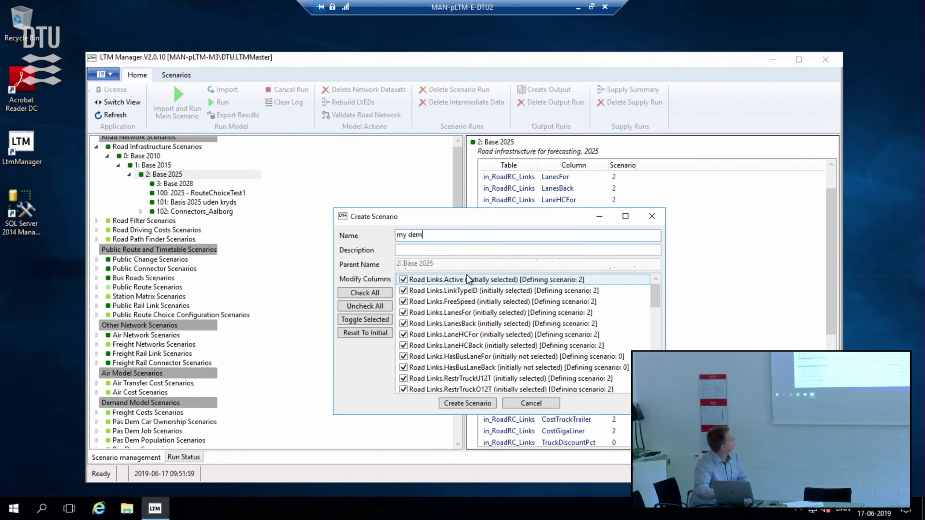
text(o)
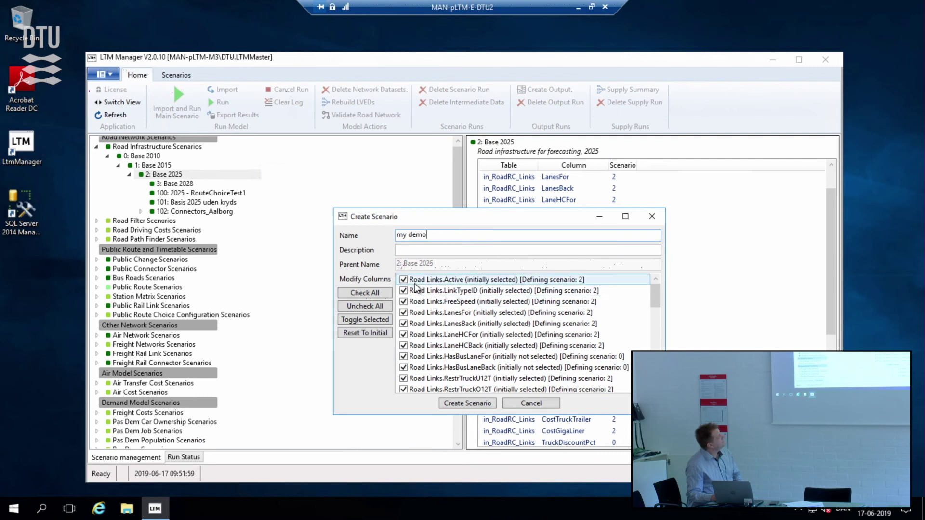
scroll(443, 370, down, 5)
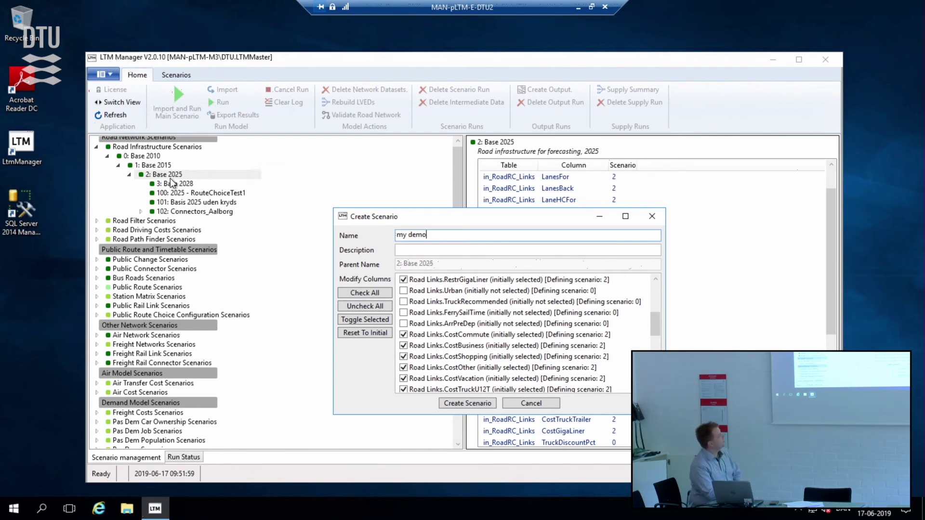
Step: Clear the new scenario's column selection, include only Road Links.LinkTypeID and Road Links.LanesBack, and discard the scenario without creating it
click(369, 308)
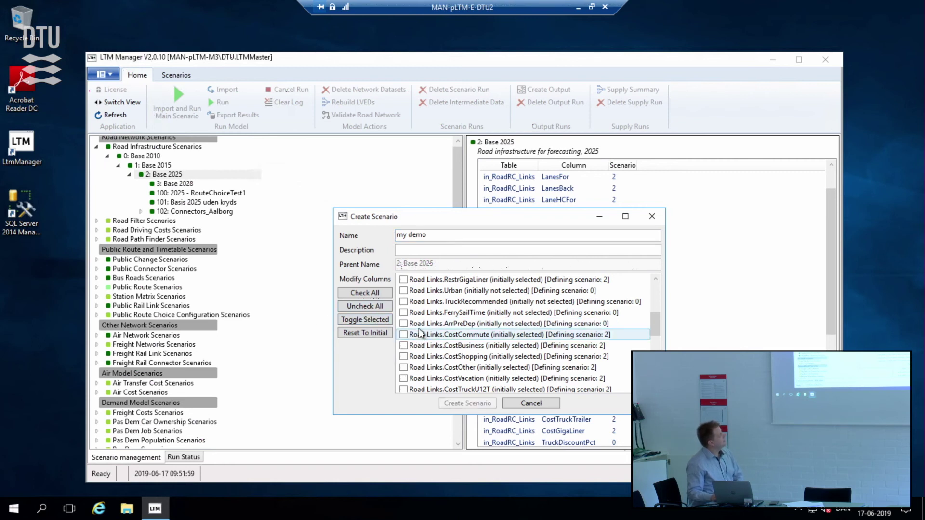
scroll(423, 328, up, 4)
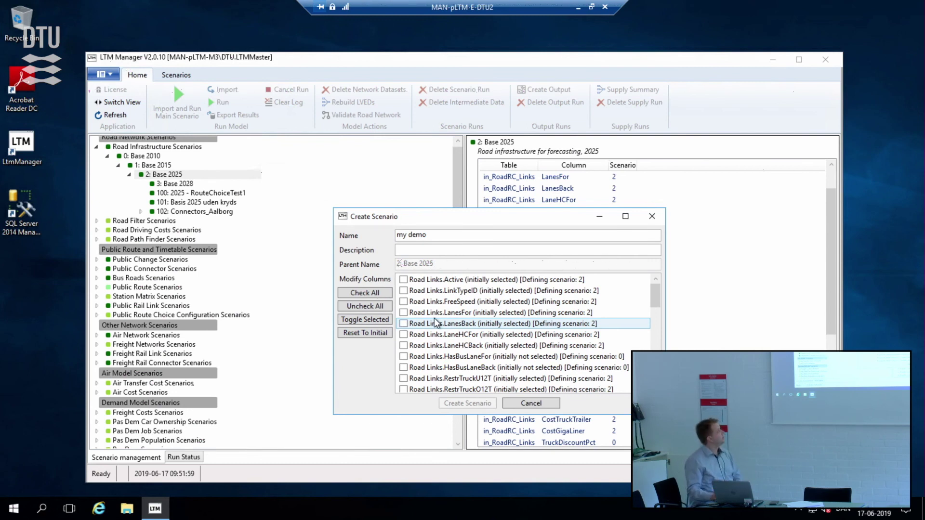
click(404, 291)
click(404, 324)
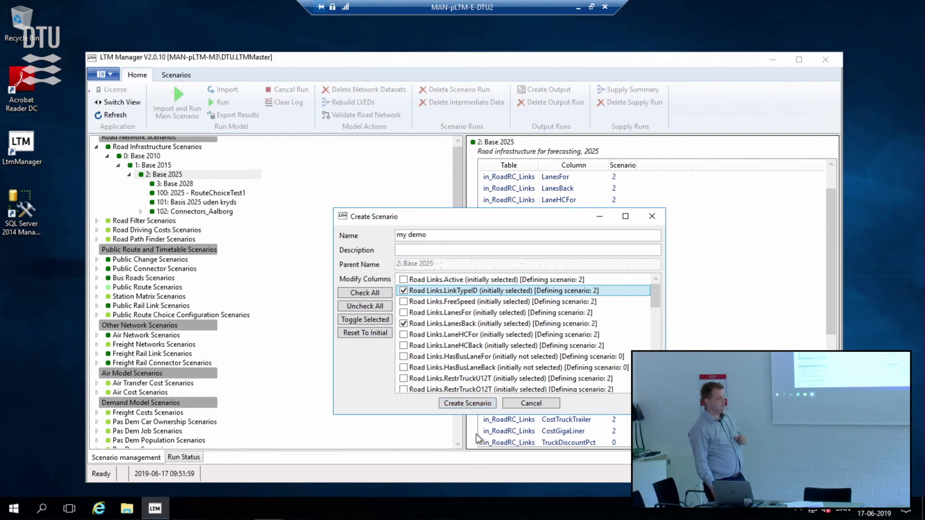
click(527, 403)
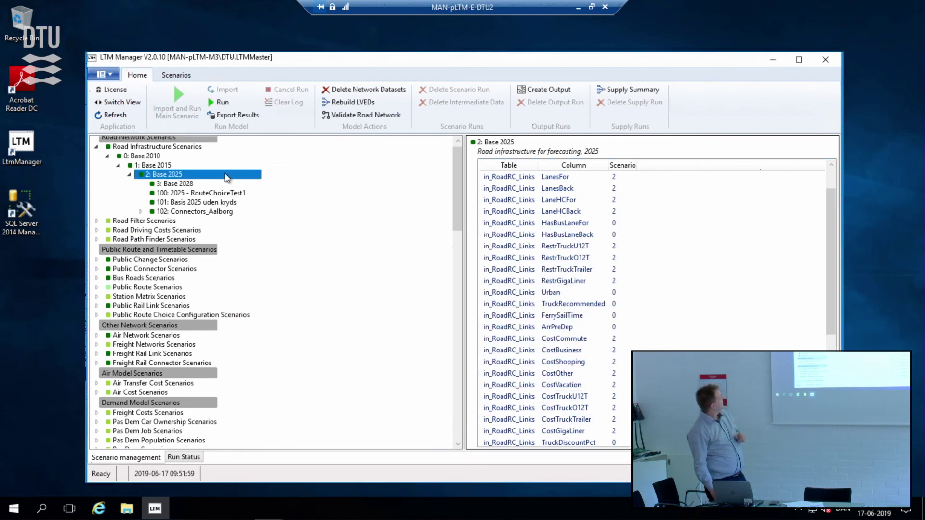
Step: Review the columns that can be added to road infrastructure scenario Base 2028, select Road Connectors.Active as an example, and discard the addition
click(180, 186)
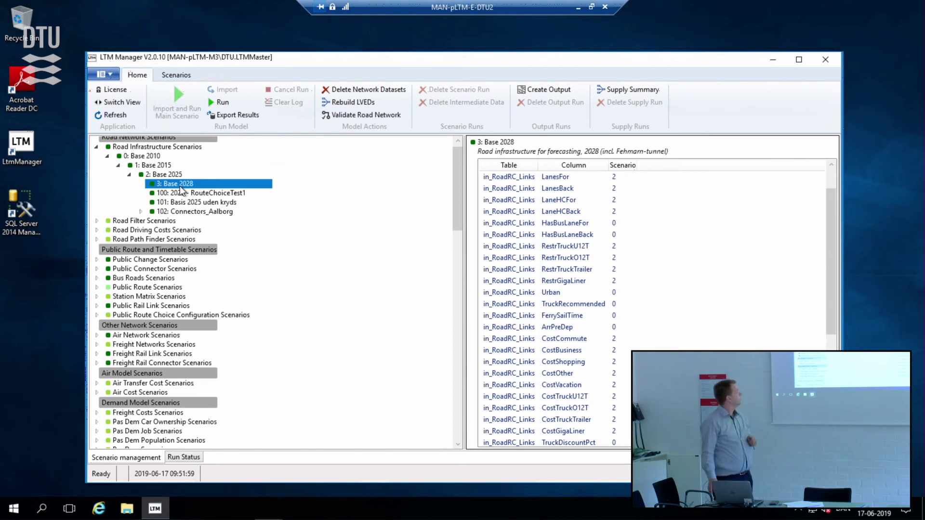
right_click(180, 187)
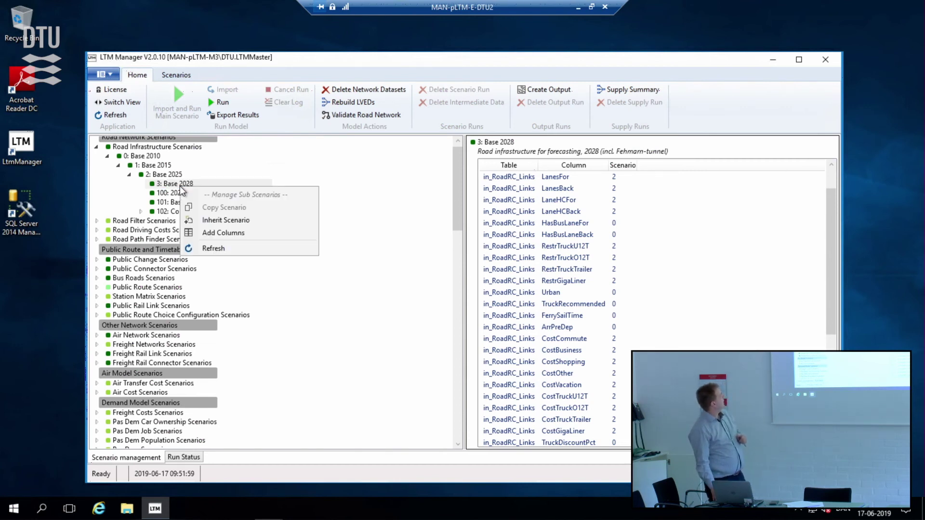
click(220, 232)
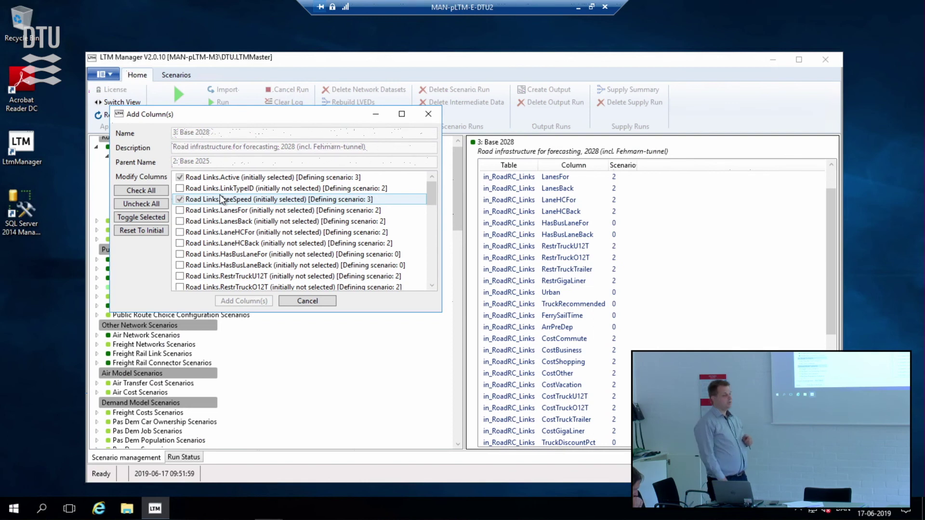
scroll(220, 195, down, 5)
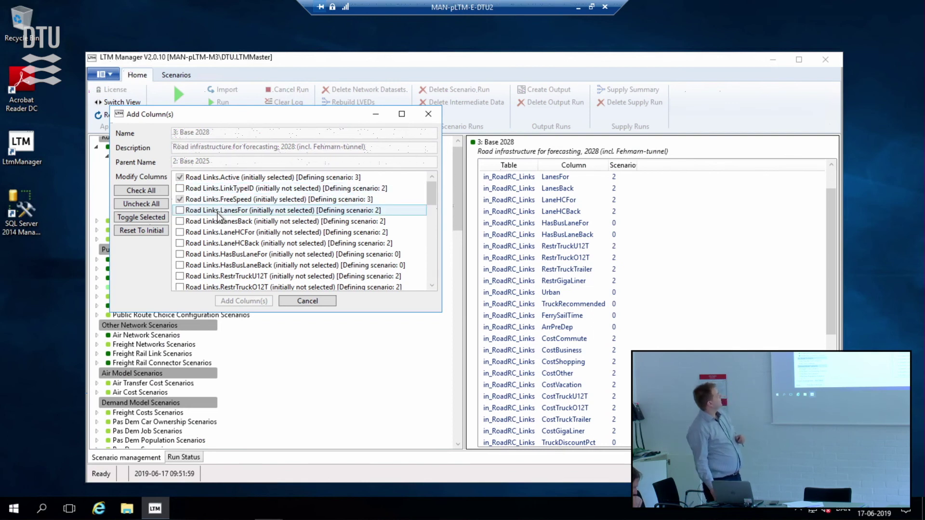
scroll(215, 224, down, 10)
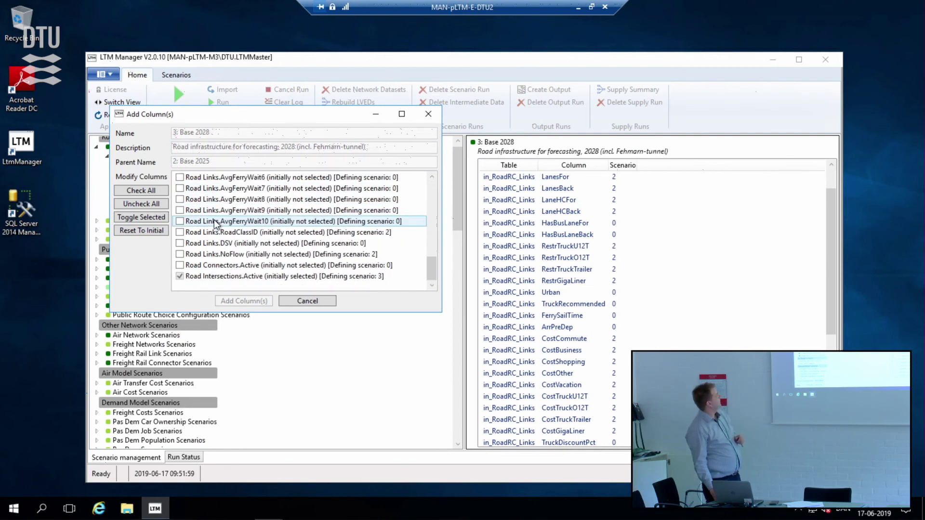
click(180, 266)
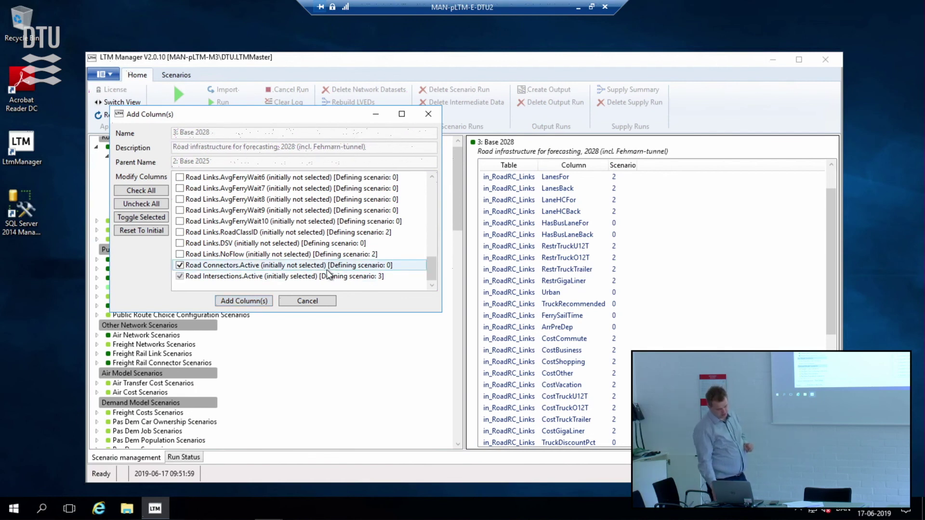
click(329, 301)
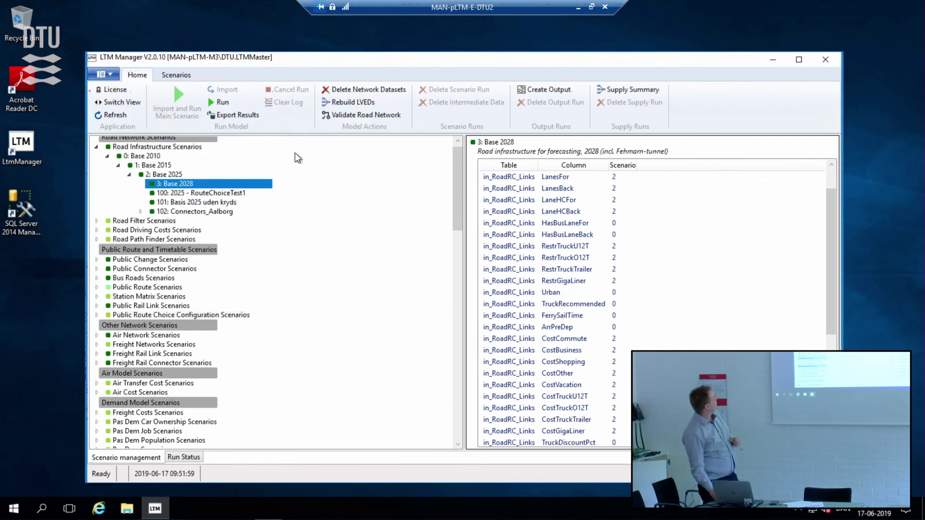
Step: Check which sub-scenario operations are available for road infrastructure scenario 2025 - RouteChoiceTest1
click(195, 192)
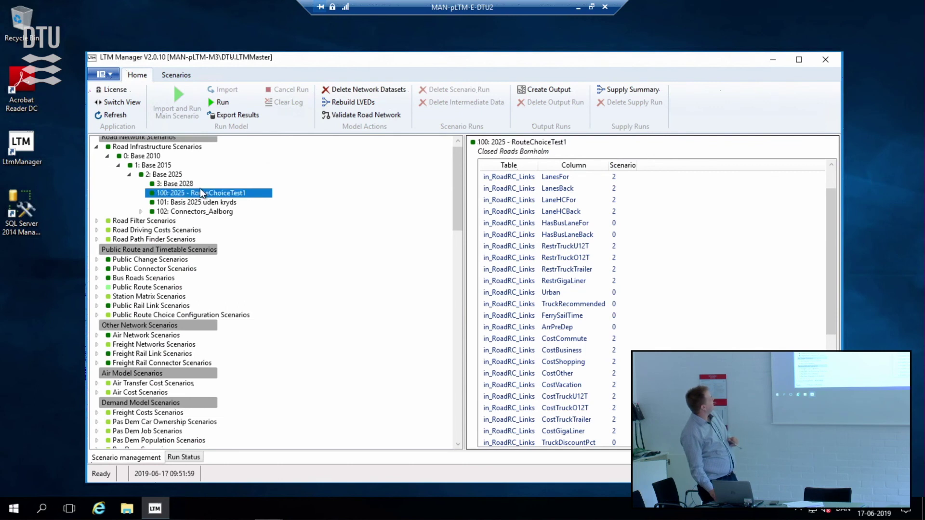
right_click(204, 194)
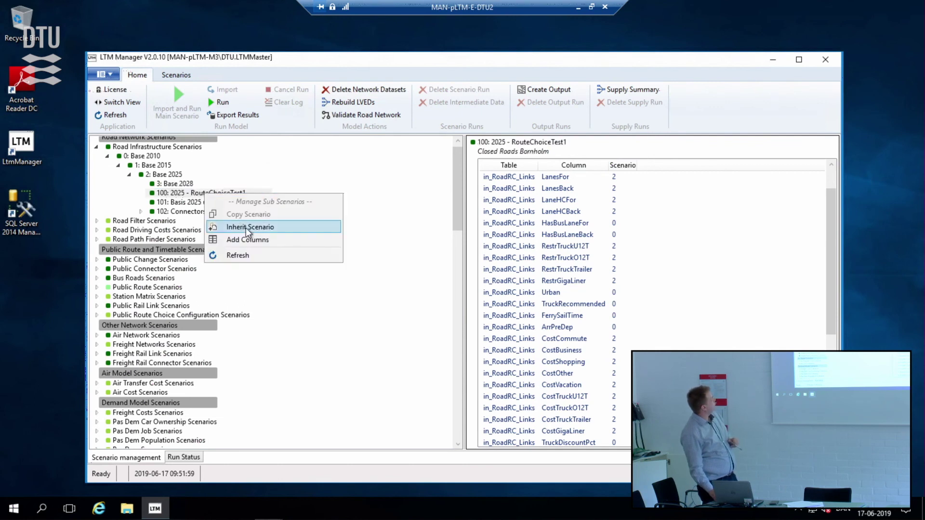
click(320, 362)
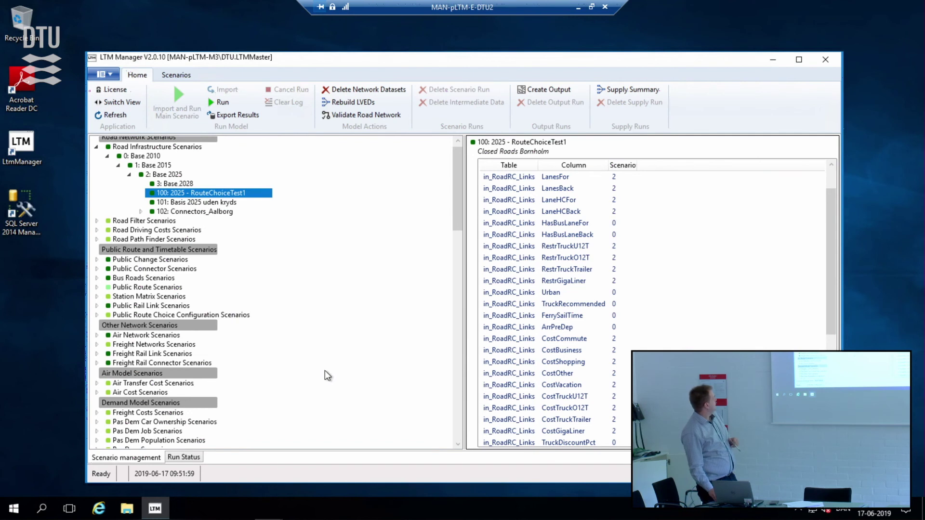
Step: Start a copy of road filter scenario No filters with its Create Scenario dialog in clear view, and switch to the PowerPoint presentation
click(98, 222)
click(137, 231)
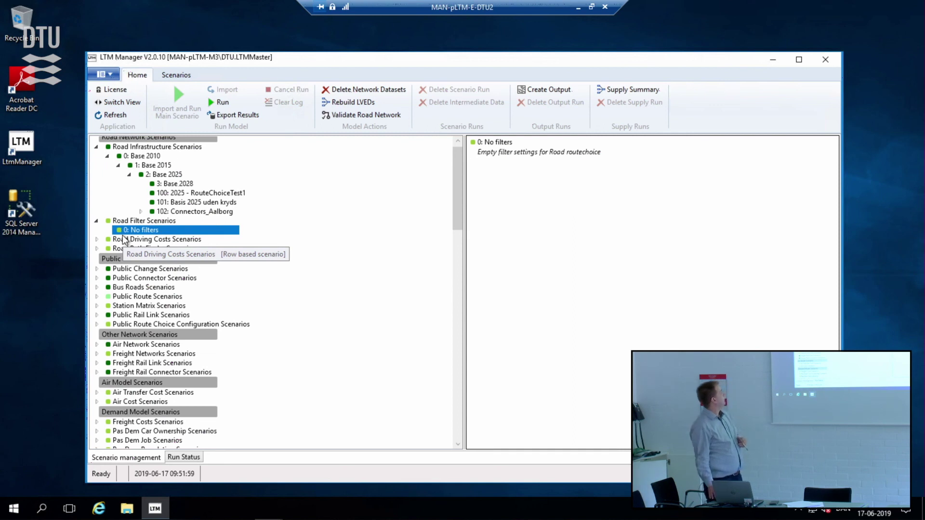
right_click(155, 234)
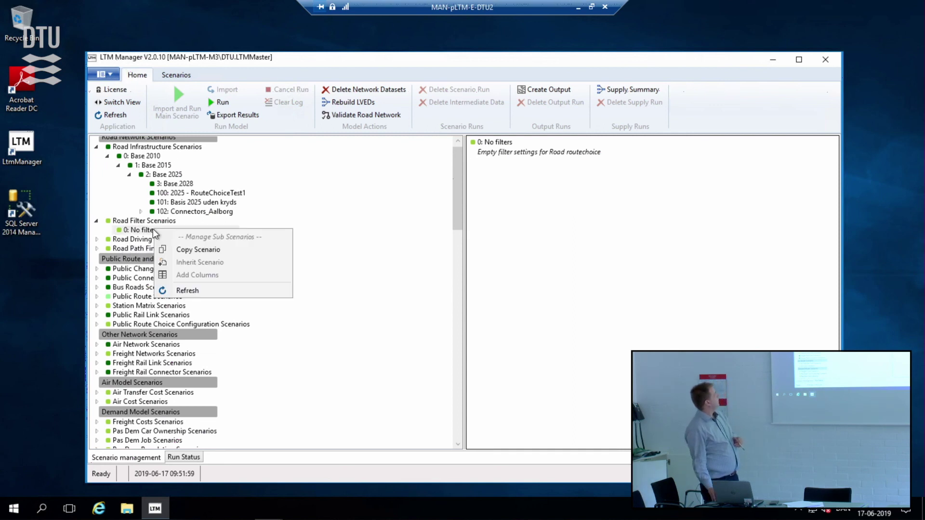
click(194, 250)
drag(156, 24, 449, 241)
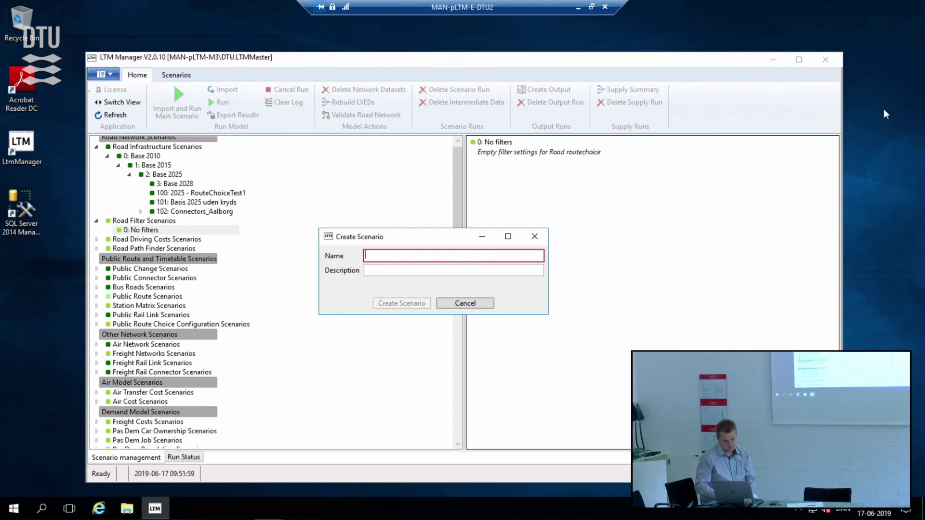
click(578, 7)
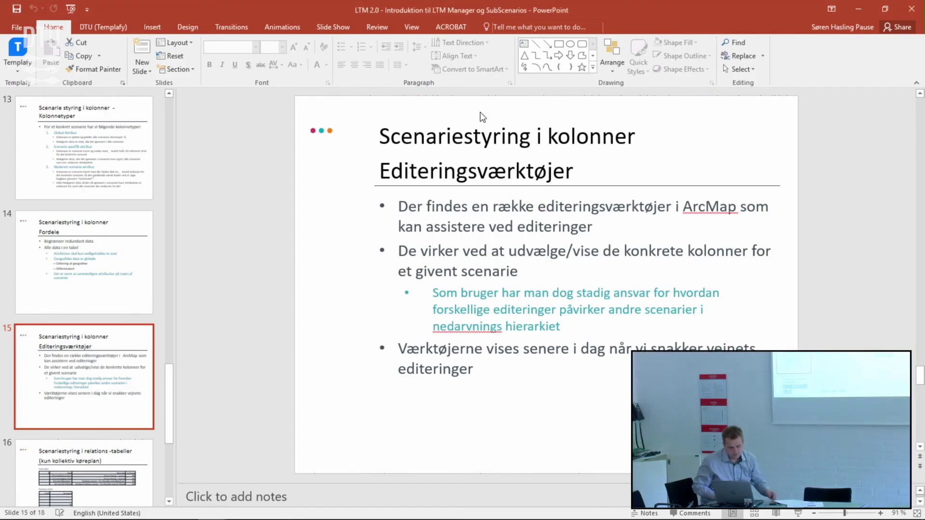